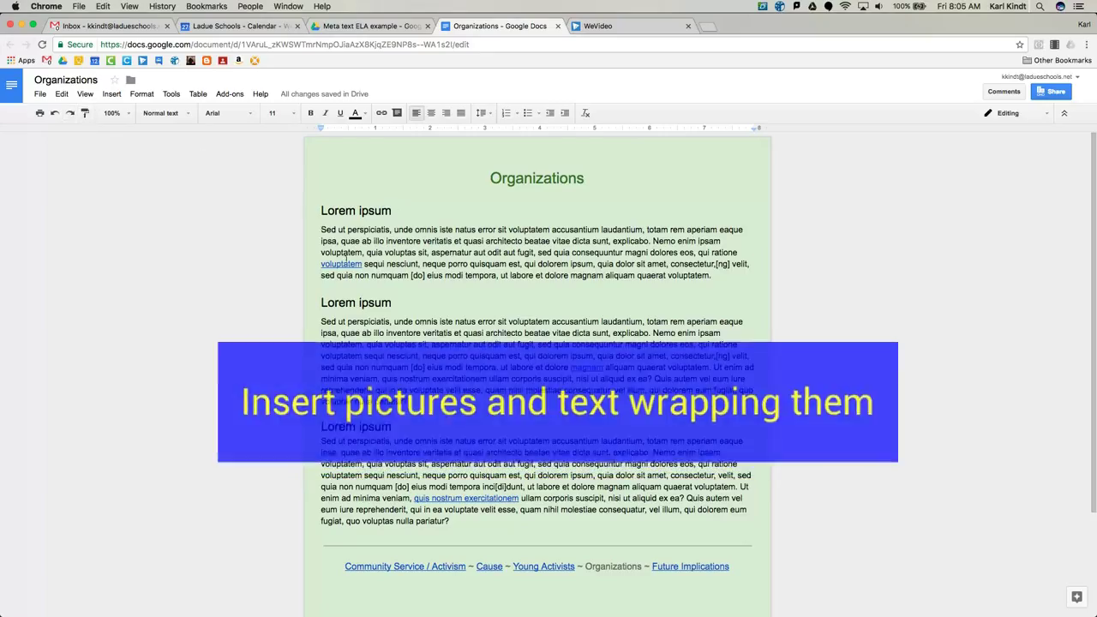
- At the second Lorem ipsum heading, pick 640.jpg from Drive's Others > Meta text ELA example folder
{"action": "left_click", "coordinate": [322, 303]}
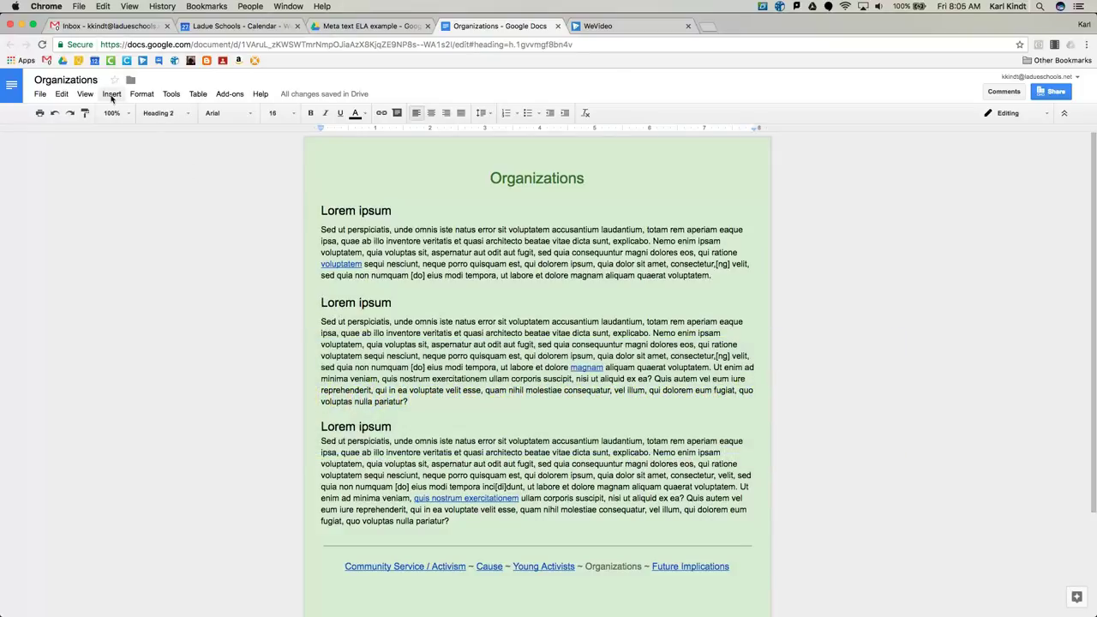
{"action": "left_click", "coordinate": [111, 94]}
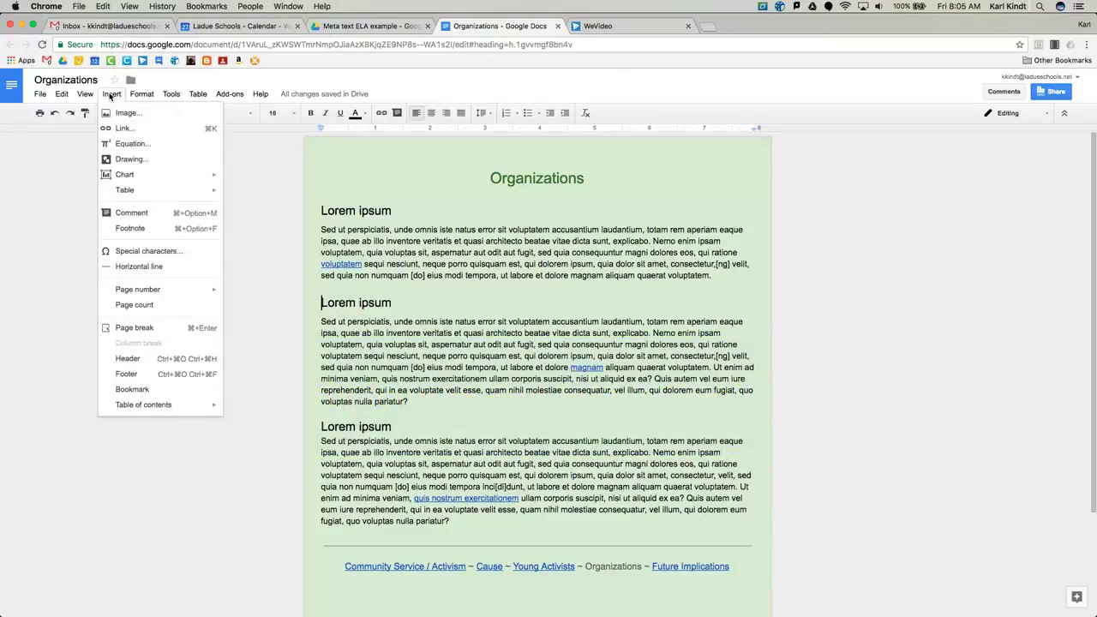
{"action": "left_click", "coordinate": [158, 115]}
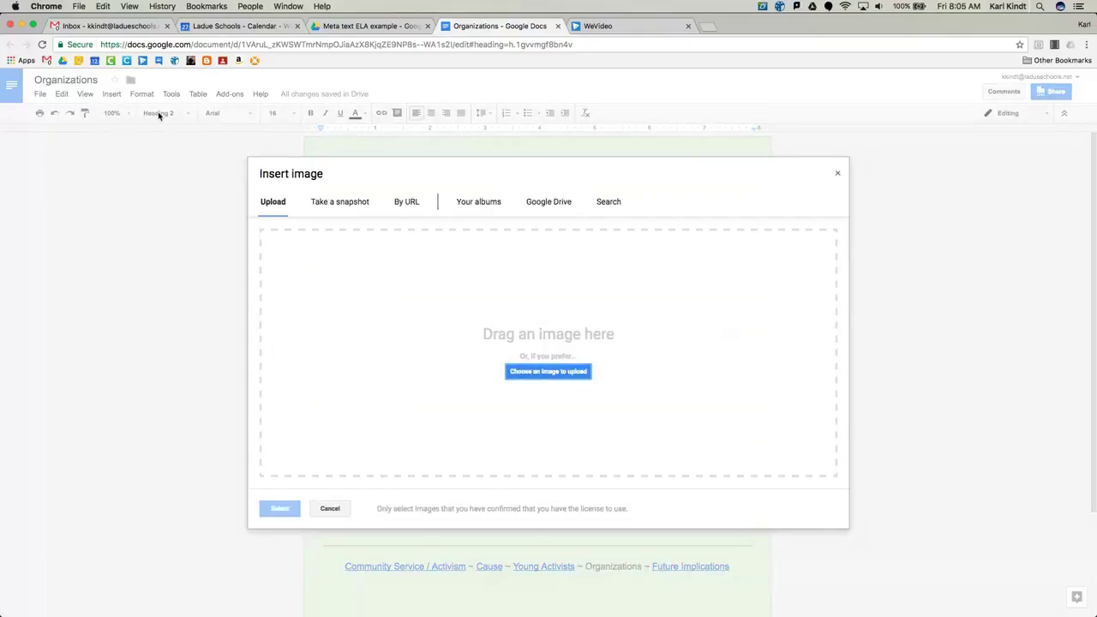
{"action": "left_click", "coordinate": [544, 204]}
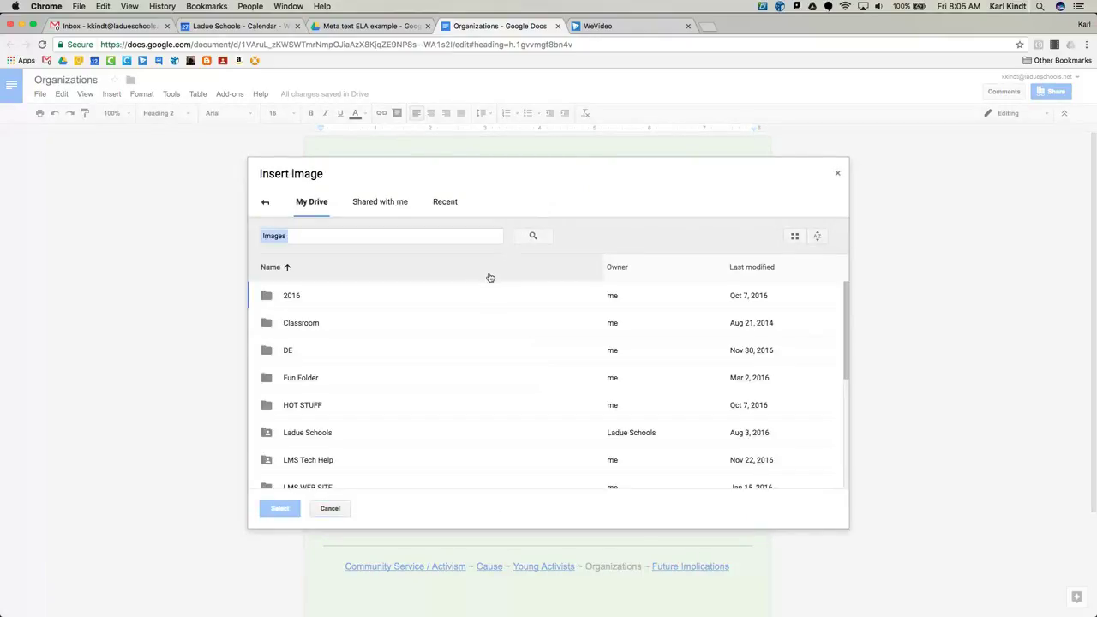
{"action": "scroll", "coordinate": [366, 345], "scroll_direction": "down", "scroll_amount": 5}
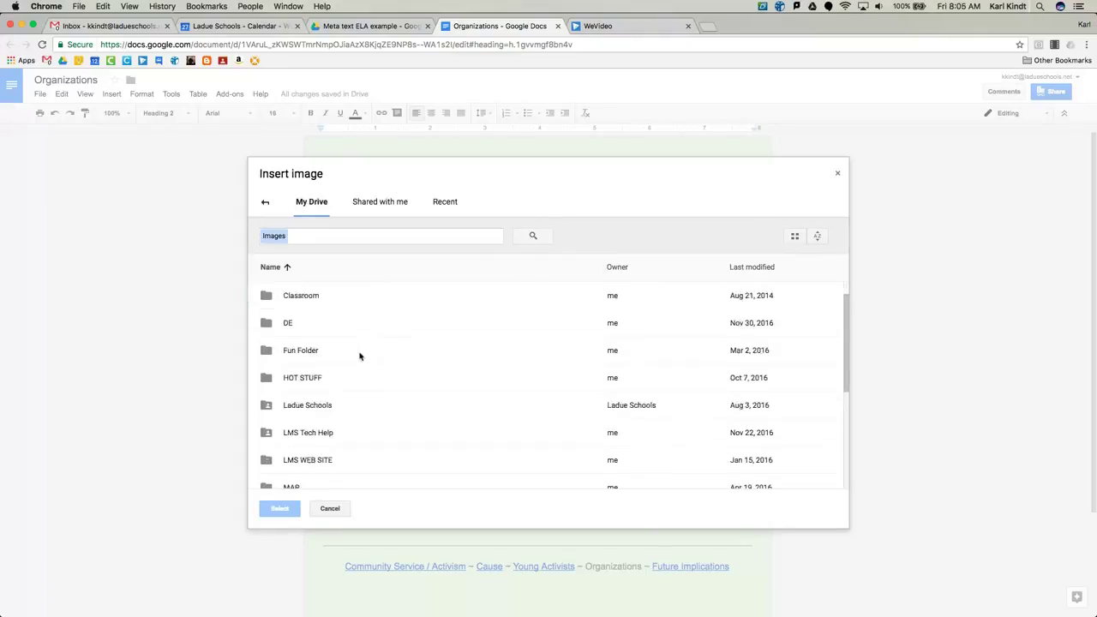
{"action": "double_click", "coordinate": [298, 404]}
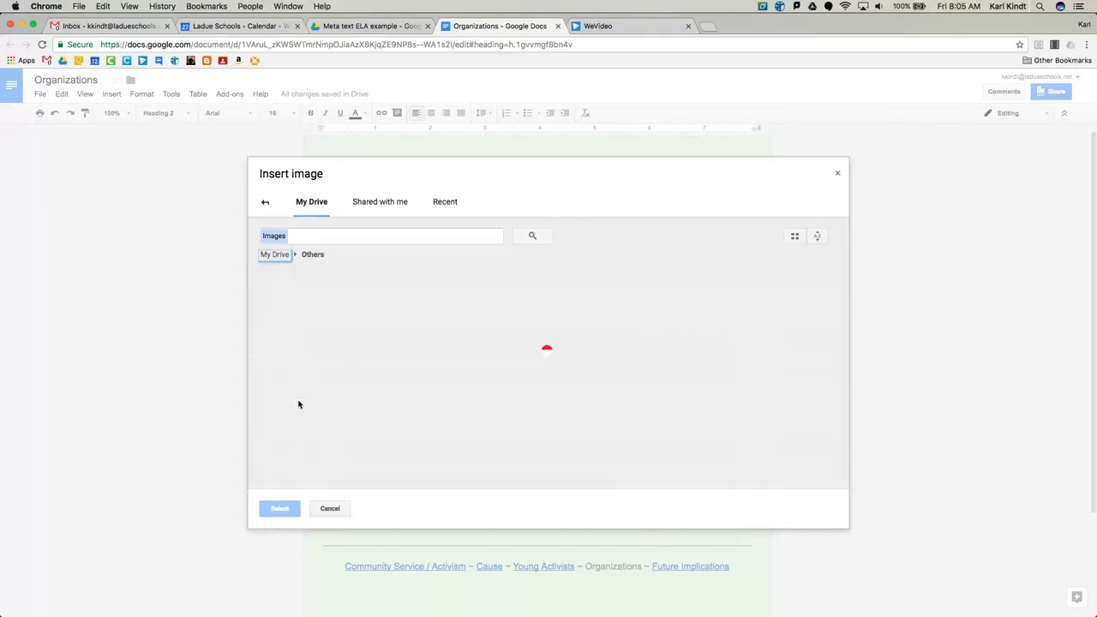
{"action": "scroll", "coordinate": [386, 333], "scroll_direction": "down", "scroll_amount": 4}
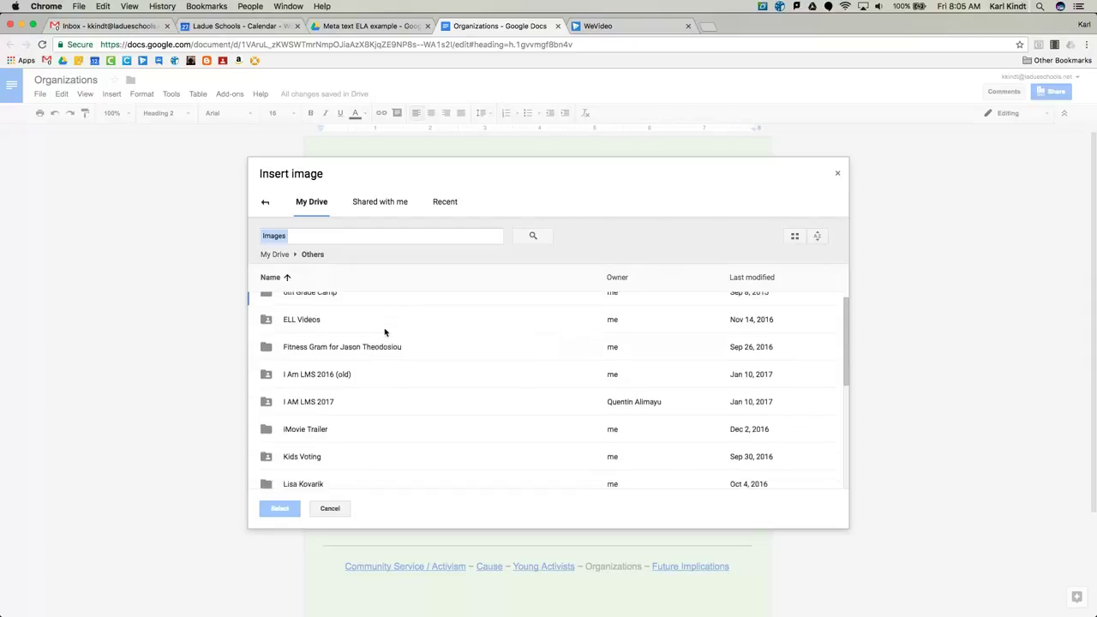
{"action": "double_click", "coordinate": [305, 469]}
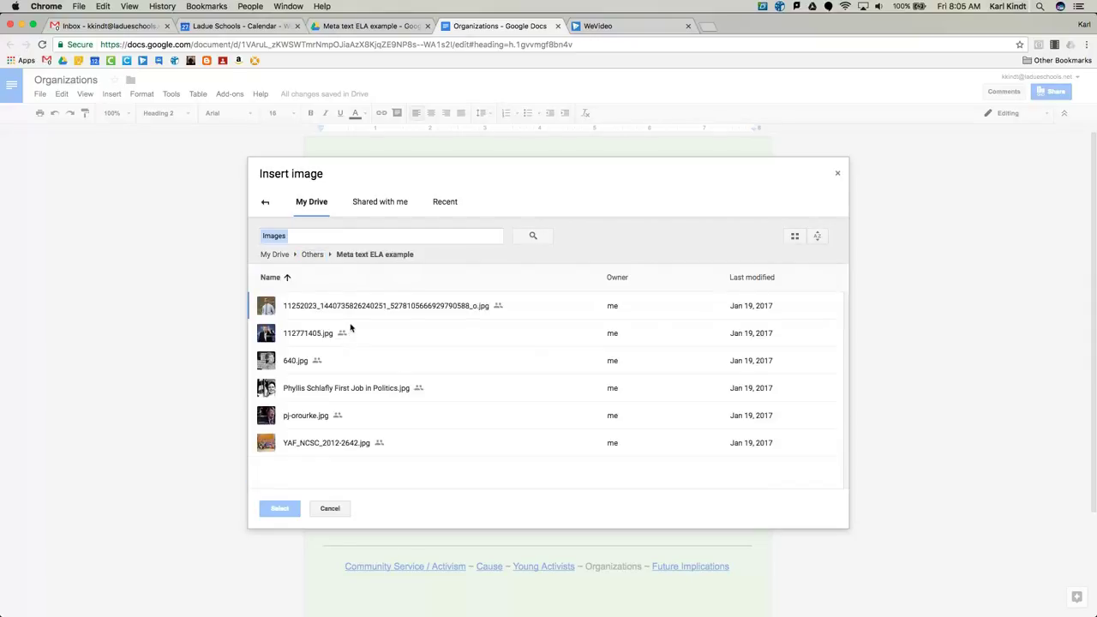
{"action": "left_click", "coordinate": [303, 364]}
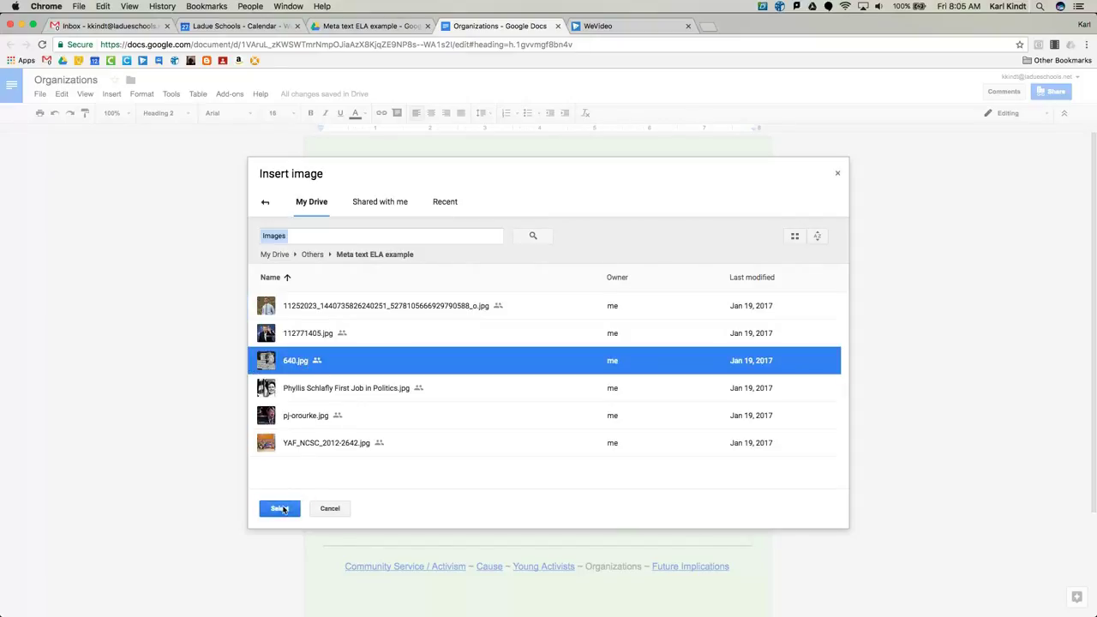
- Insert 640.jpg, wrap text around it, shrink it to about half size, and move it beside the second section
{"action": "left_click", "coordinate": [281, 509]}
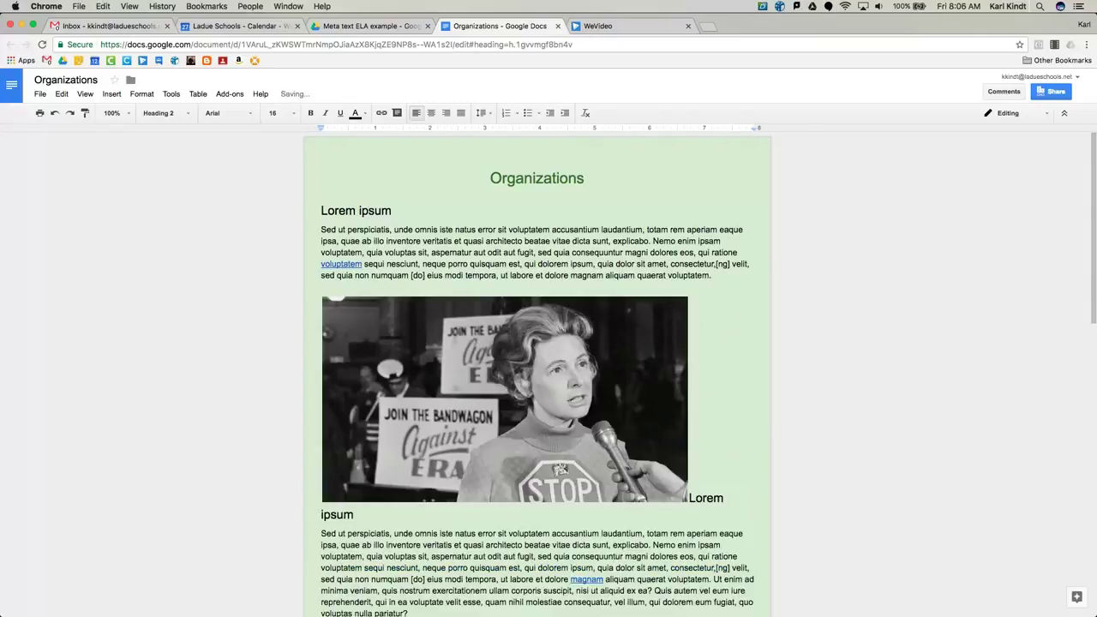
{"action": "left_click", "coordinate": [469, 401]}
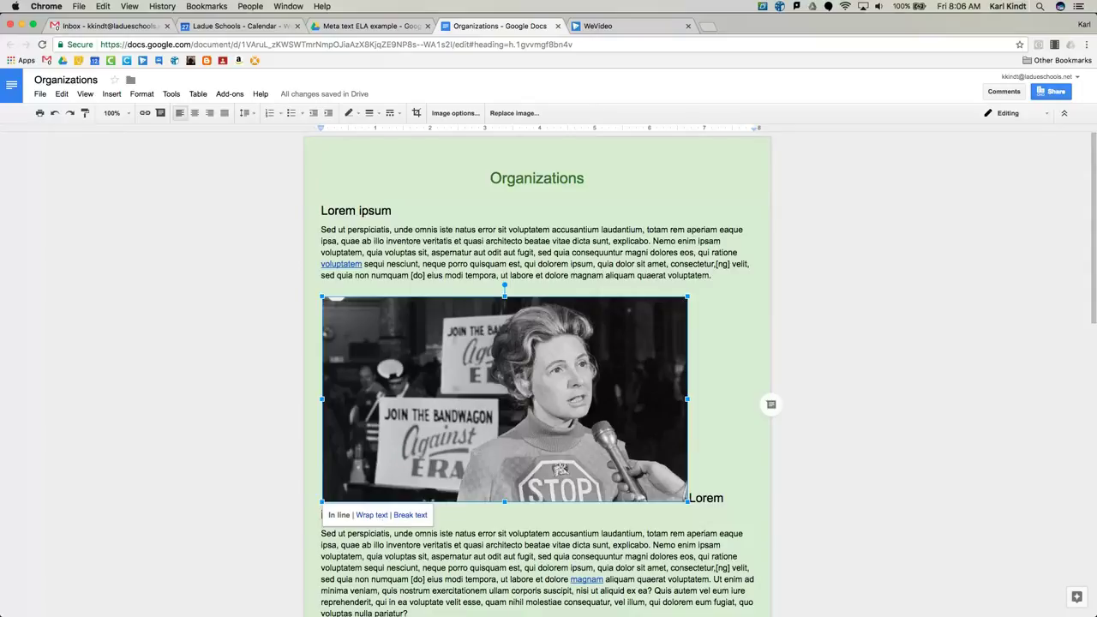
{"action": "left_click", "coordinate": [372, 515]}
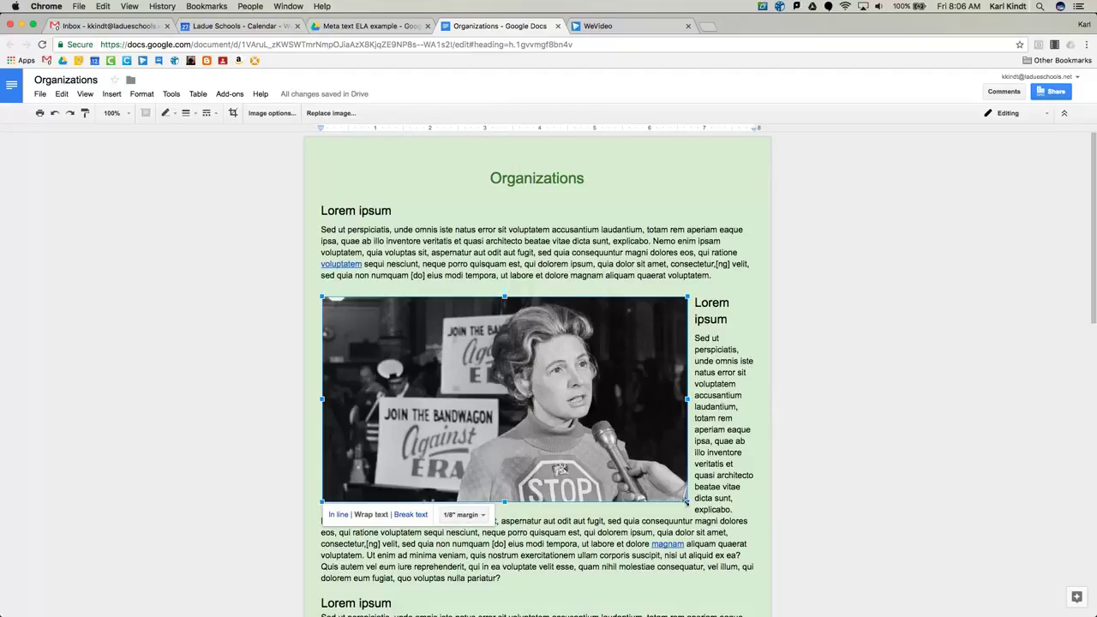
{"action": "left_click_drag", "start_coordinate": [686, 502], "coordinate": [519, 407]}
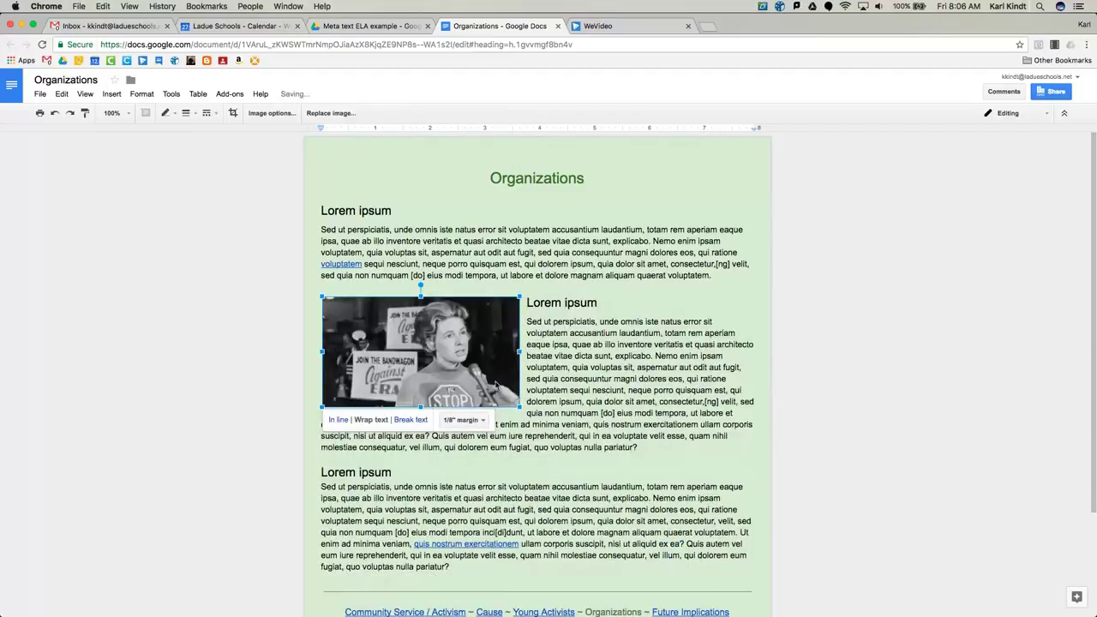
{"action": "left_click_drag", "start_coordinate": [434, 358], "coordinate": [661, 335]}
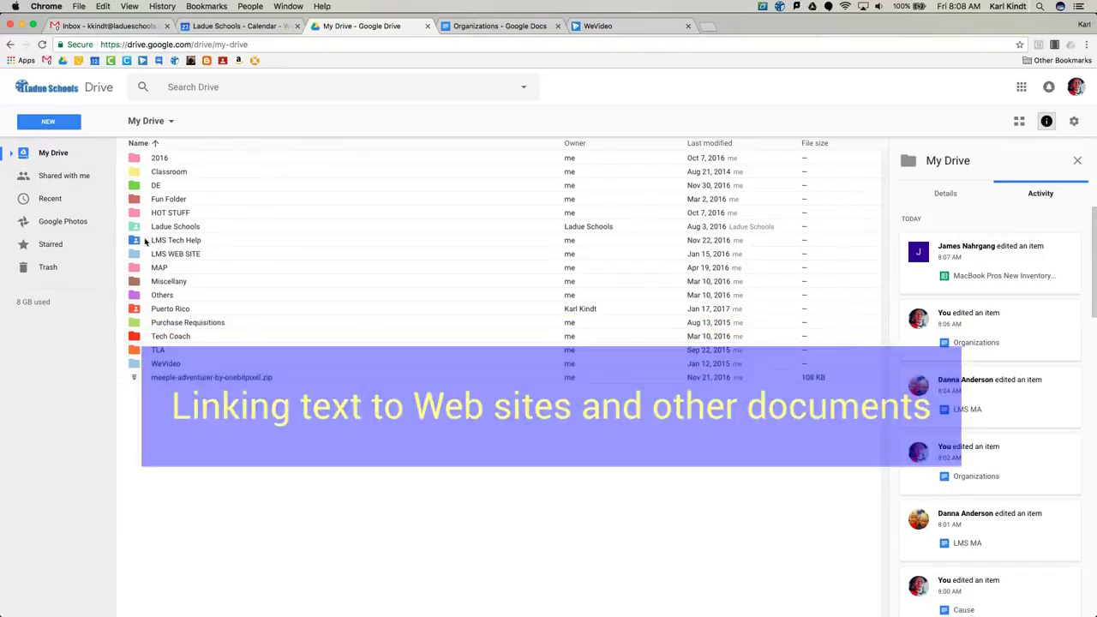
- Open sharing for the Meta text ELA example folder inside Others
{"action": "double_click", "coordinate": [161, 296]}
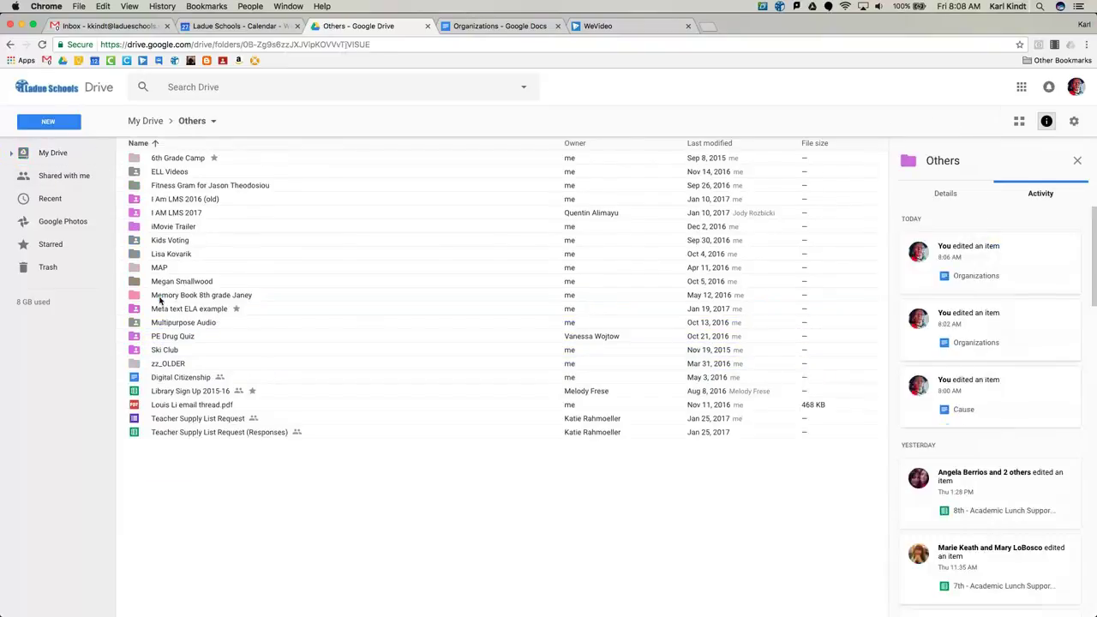
{"action": "left_click", "coordinate": [187, 312]}
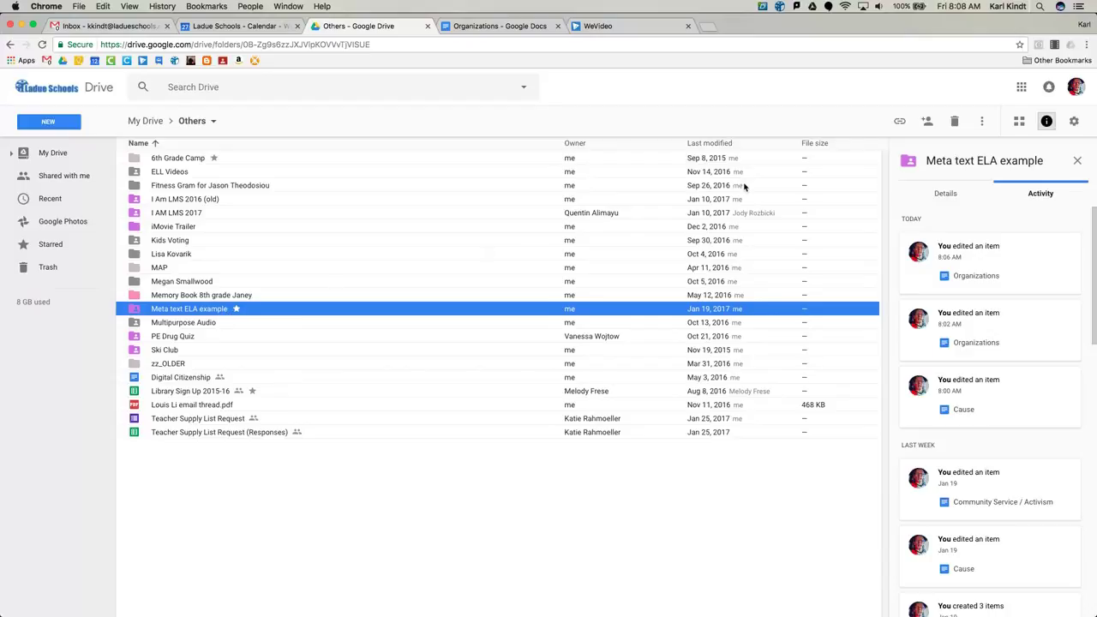
{"action": "left_click", "coordinate": [927, 121]}
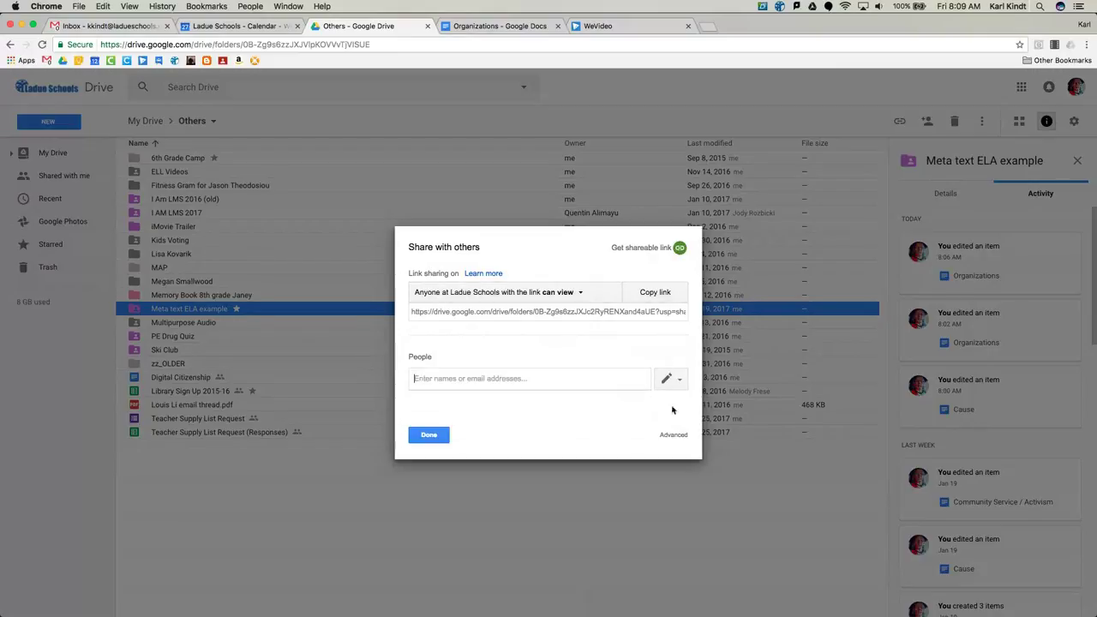
- In advanced sharing, invite a colleague with edit access, copy the folder link, and send the invitation
{"action": "left_click", "coordinate": [673, 435]}
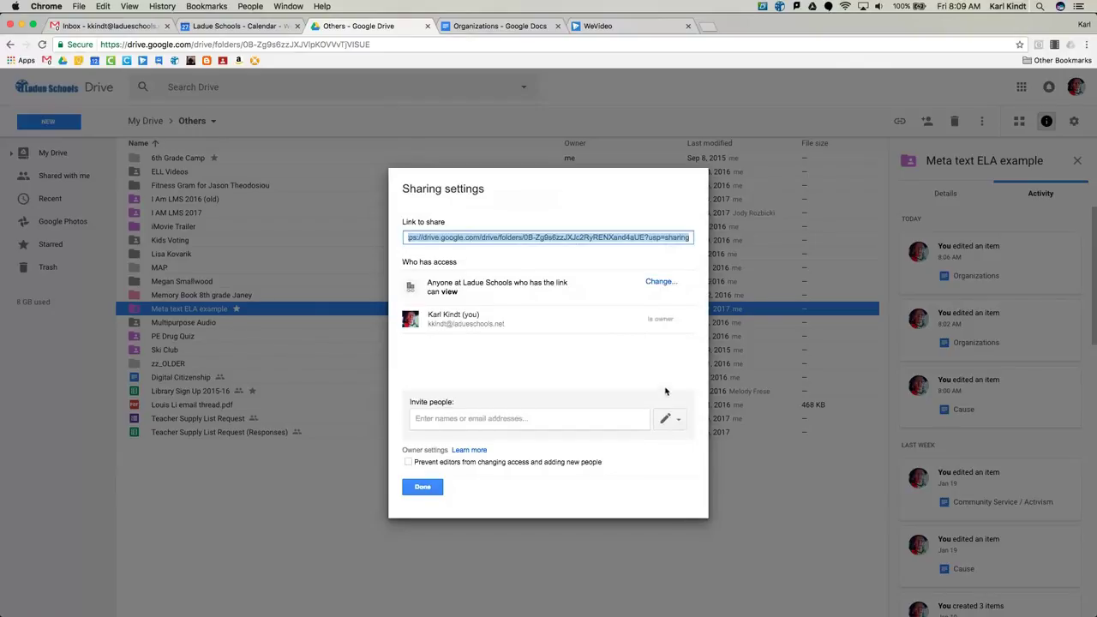
{"action": "left_click", "coordinate": [475, 420]}
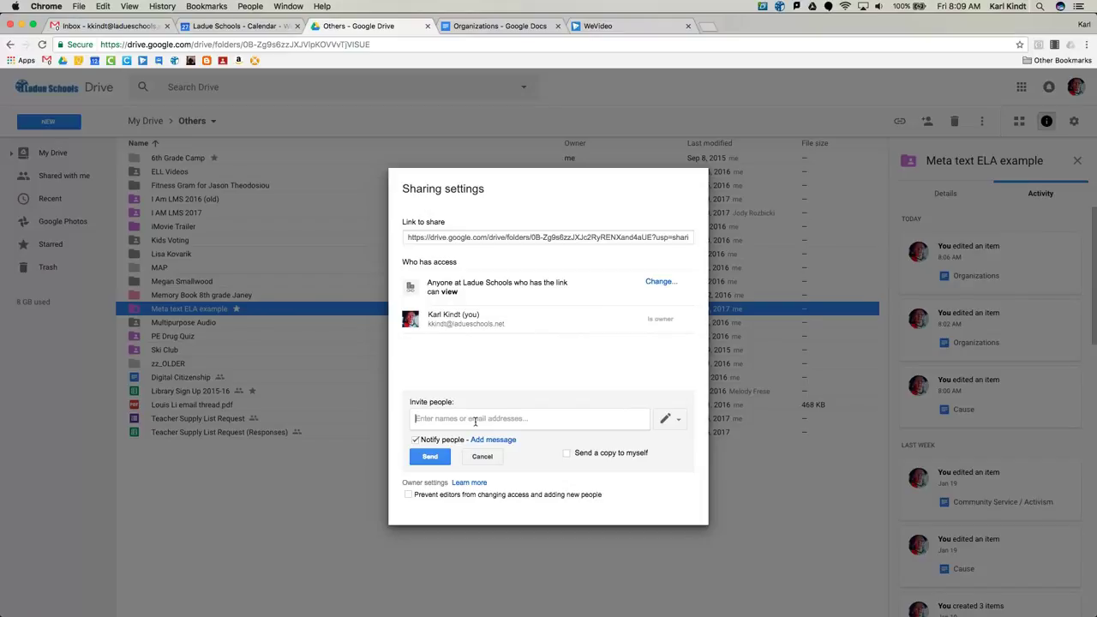
{"action": "type", "text": "osborne"}
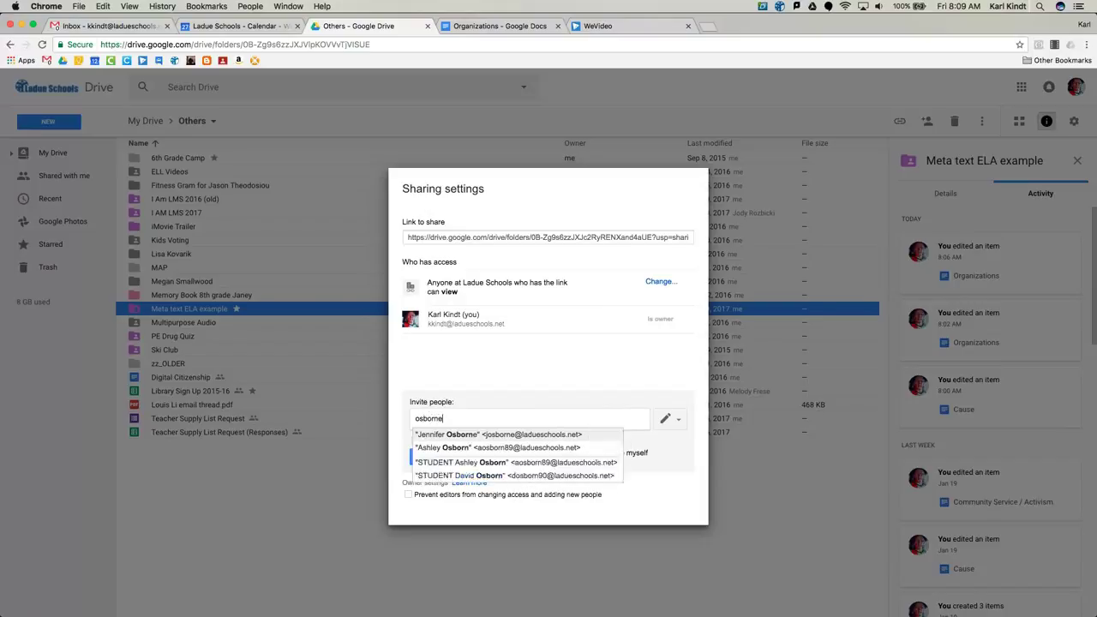
{"action": "key", "text": "Return"}
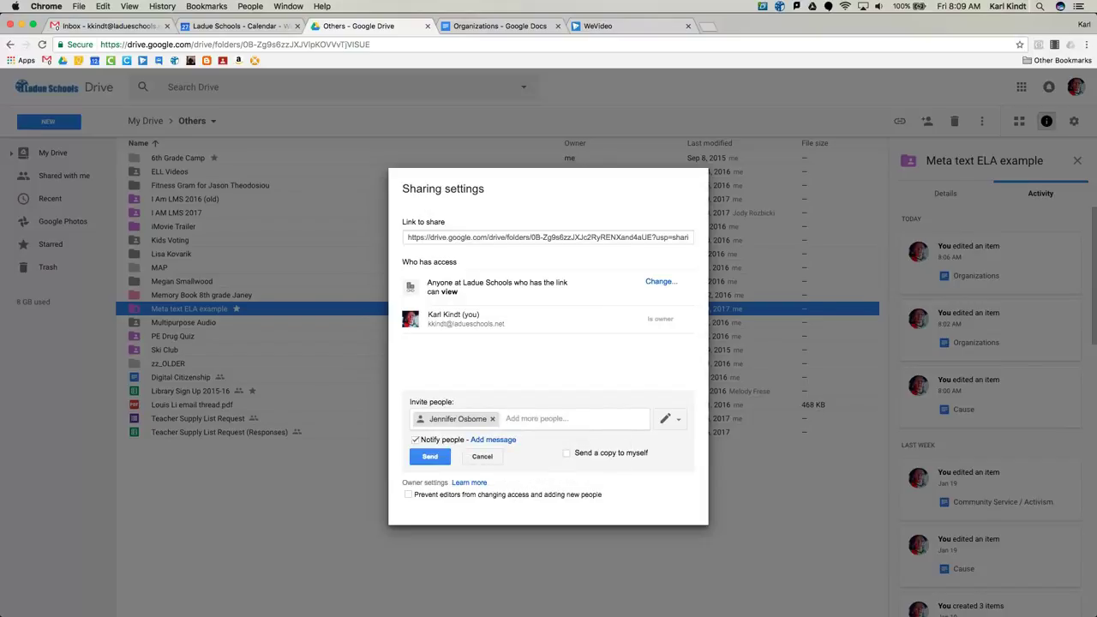
{"action": "left_click", "coordinate": [672, 420]}
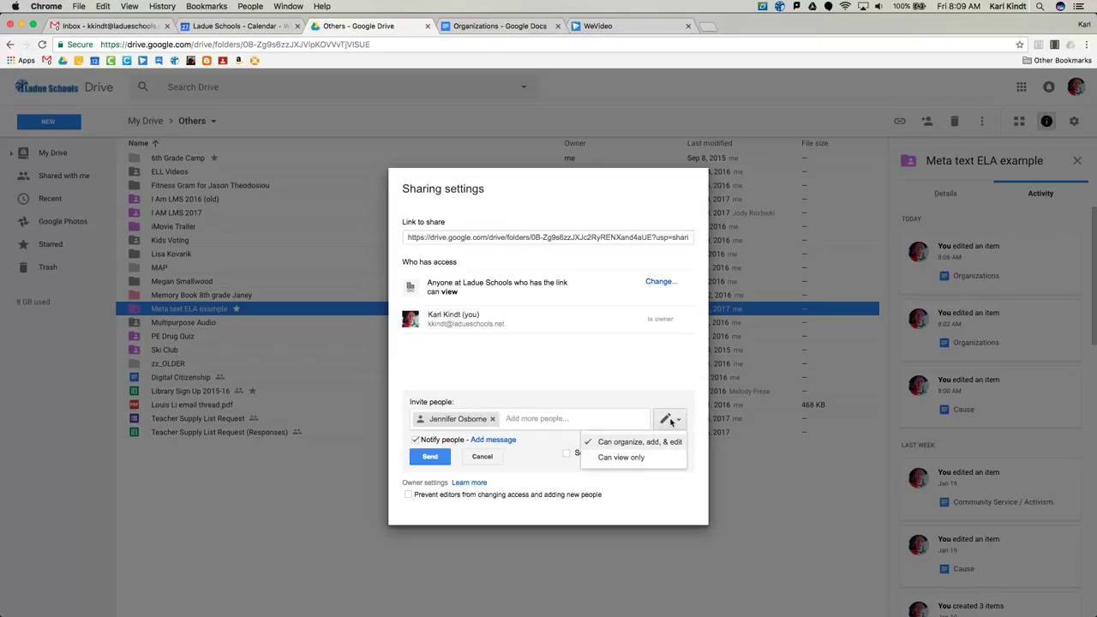
{"action": "left_click", "coordinate": [617, 389]}
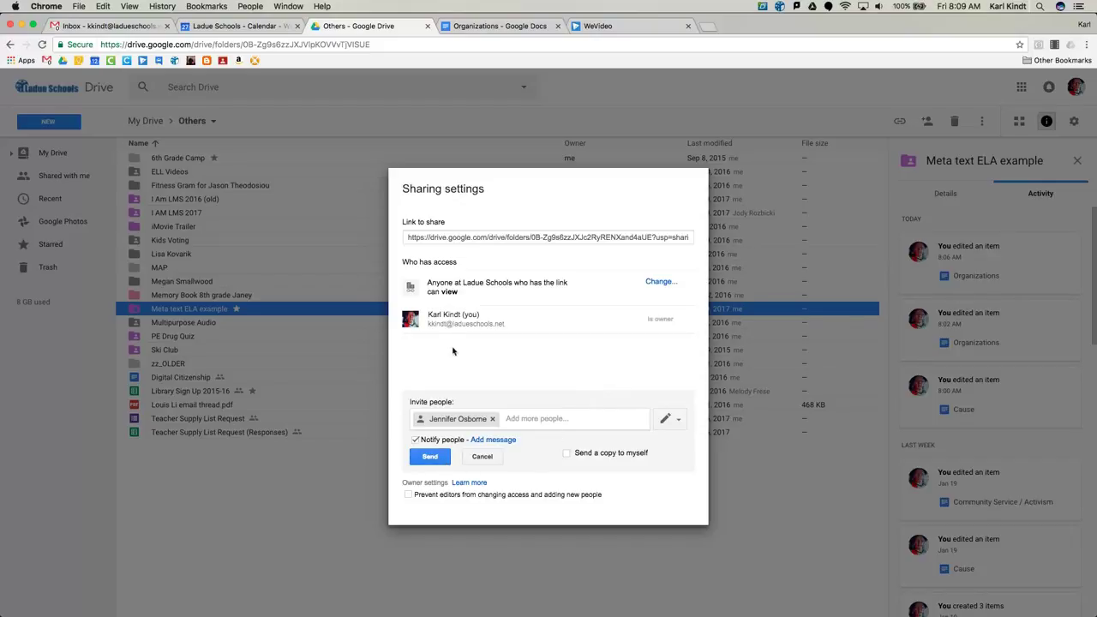
{"action": "left_click", "coordinate": [487, 238]}
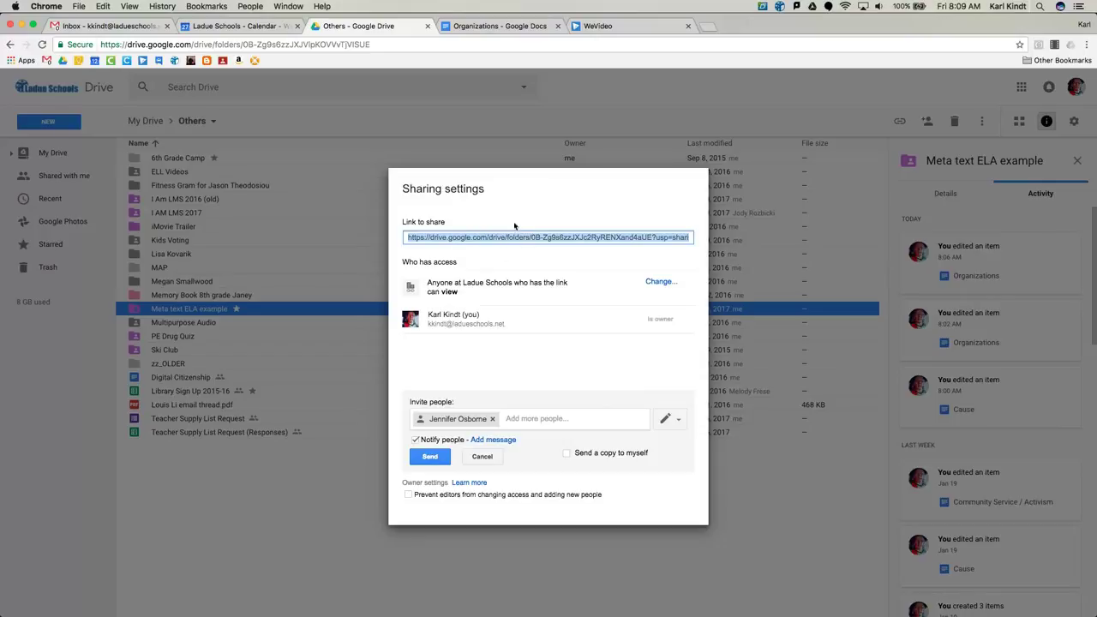
{"action": "left_click", "coordinate": [432, 459]}
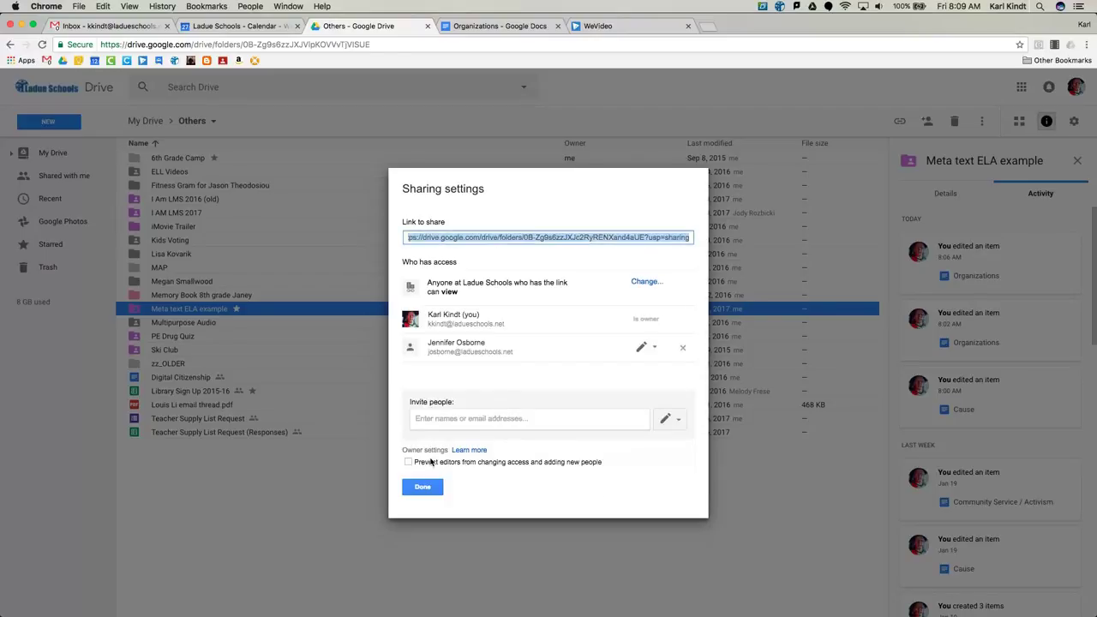
- Close sharing, open the Meta text ELA example folder, and select Future Implications and Young Activists
{"action": "left_click", "coordinate": [422, 488]}
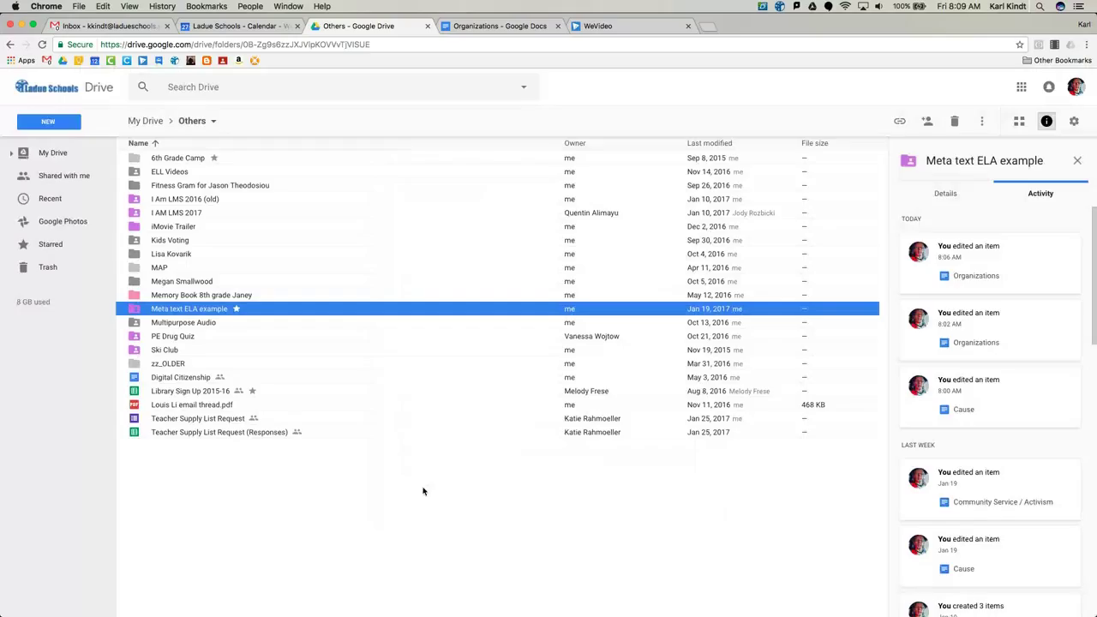
{"action": "double_click", "coordinate": [246, 314]}
{"action": "left_click", "coordinate": [172, 228]}
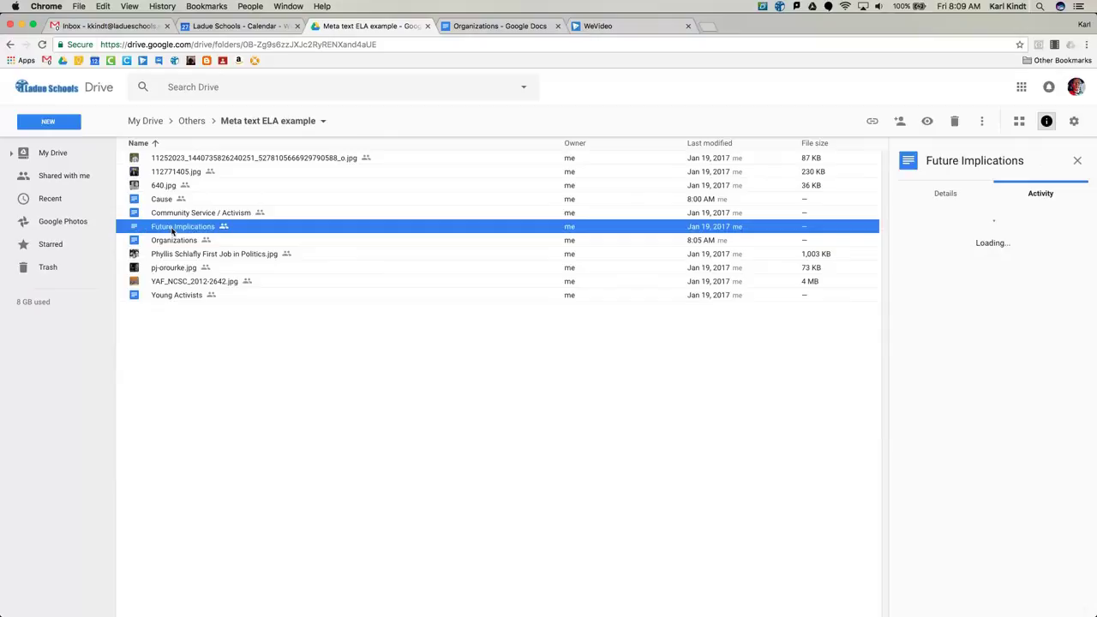
{"action": "left_click", "coordinate": [174, 295]}
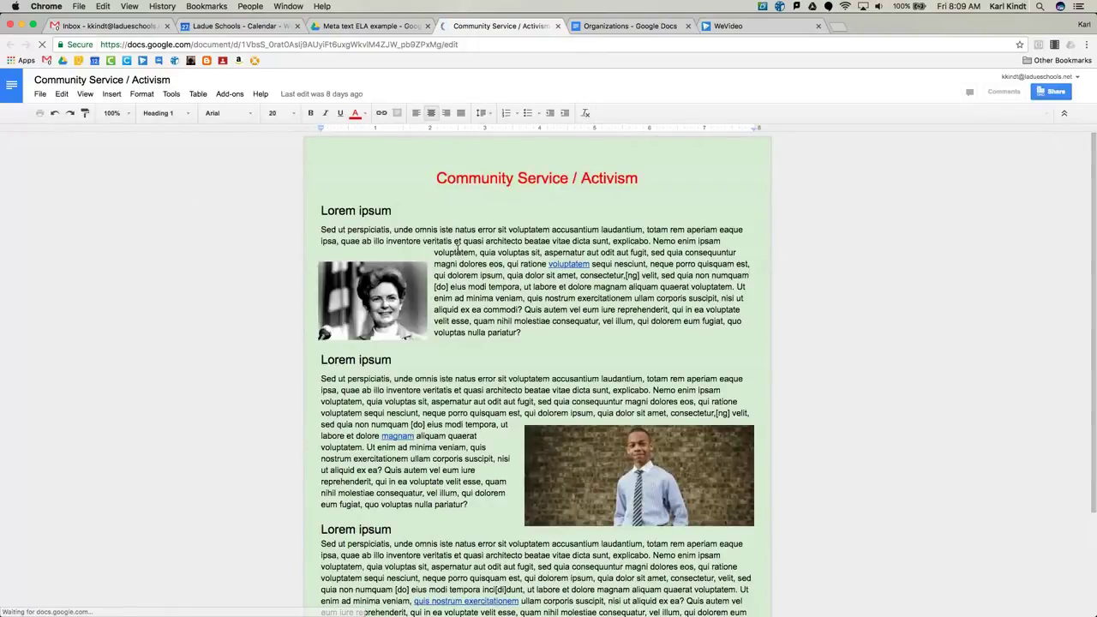
- Follow the first section's 'voluptatem' link to heritage.org, then close the Heritage Foundation tab
{"action": "scroll", "coordinate": [470, 251], "scroll_direction": "down", "scroll_amount": 3}
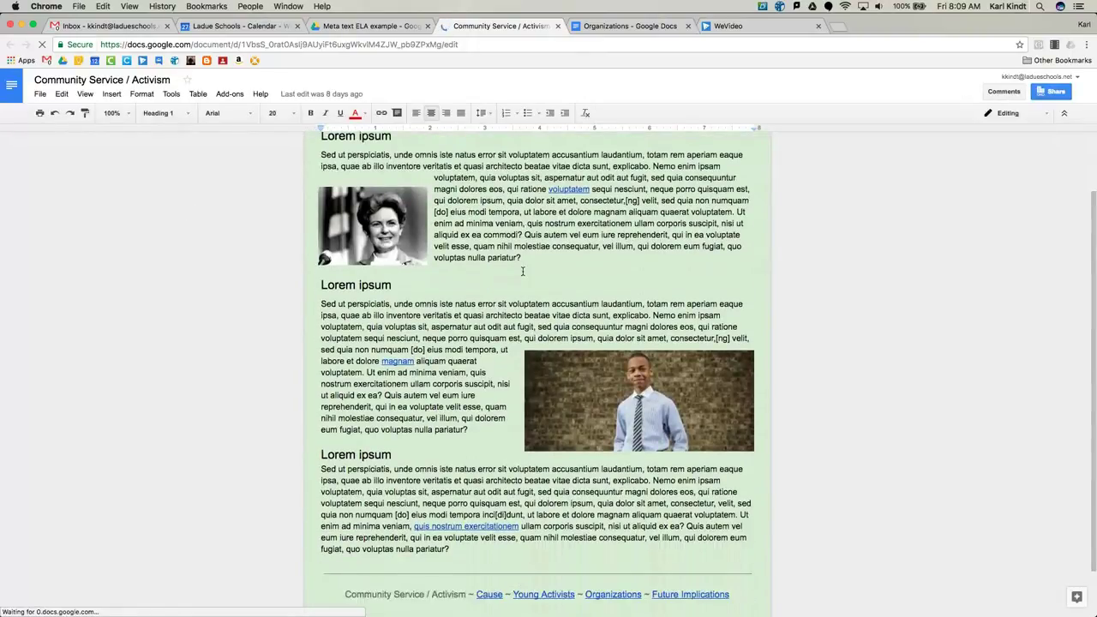
{"action": "scroll", "coordinate": [523, 272], "scroll_direction": "down", "scroll_amount": 2}
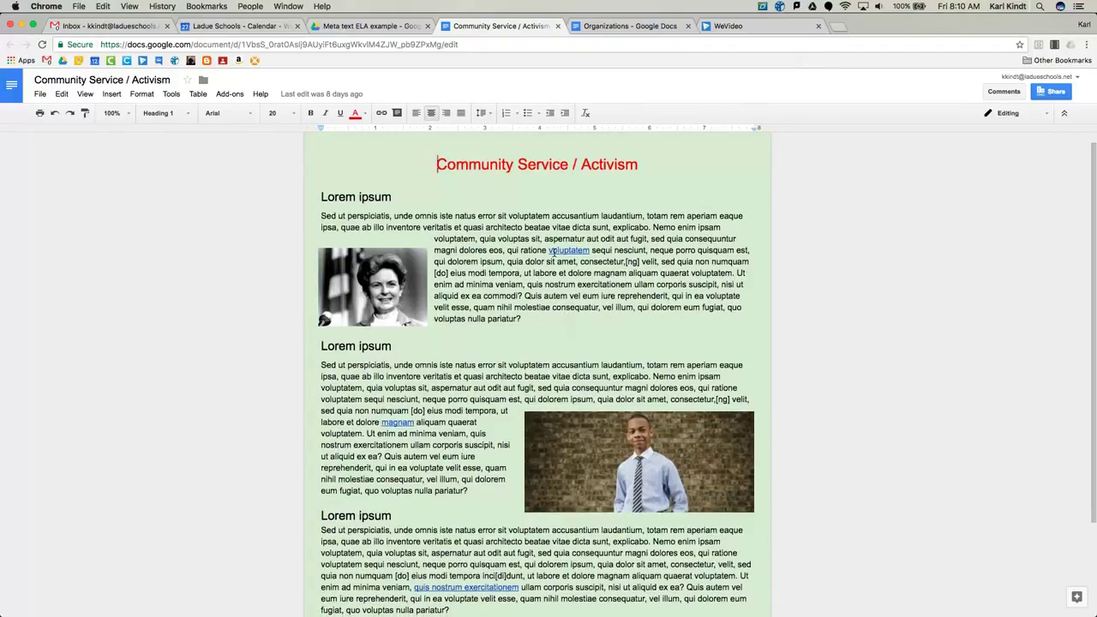
{"action": "left_click", "coordinate": [552, 252]}
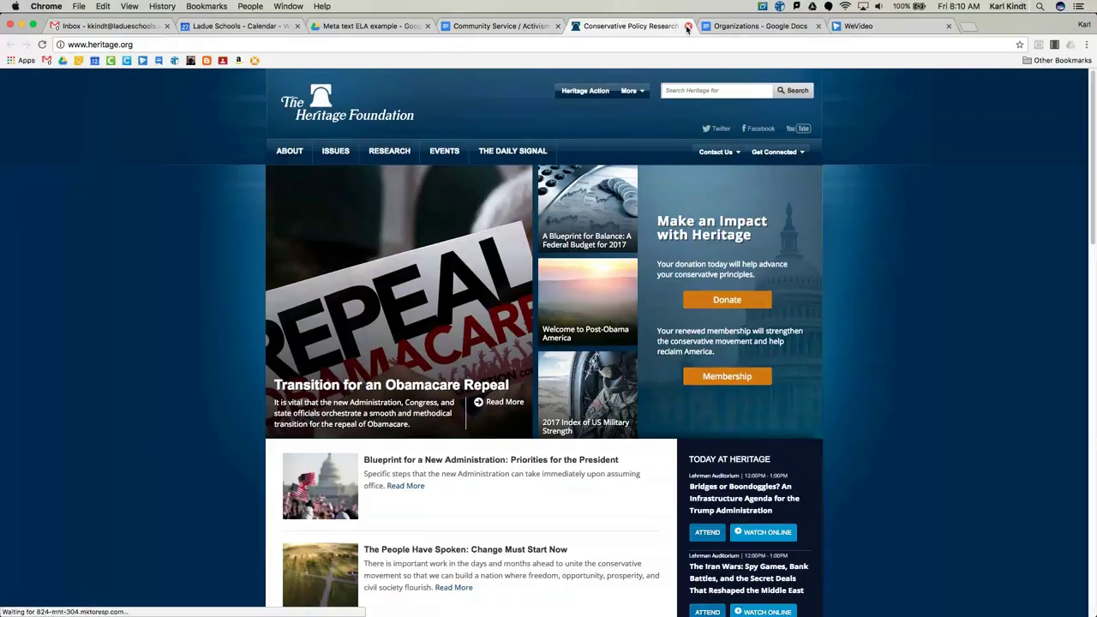
{"action": "left_click", "coordinate": [688, 26]}
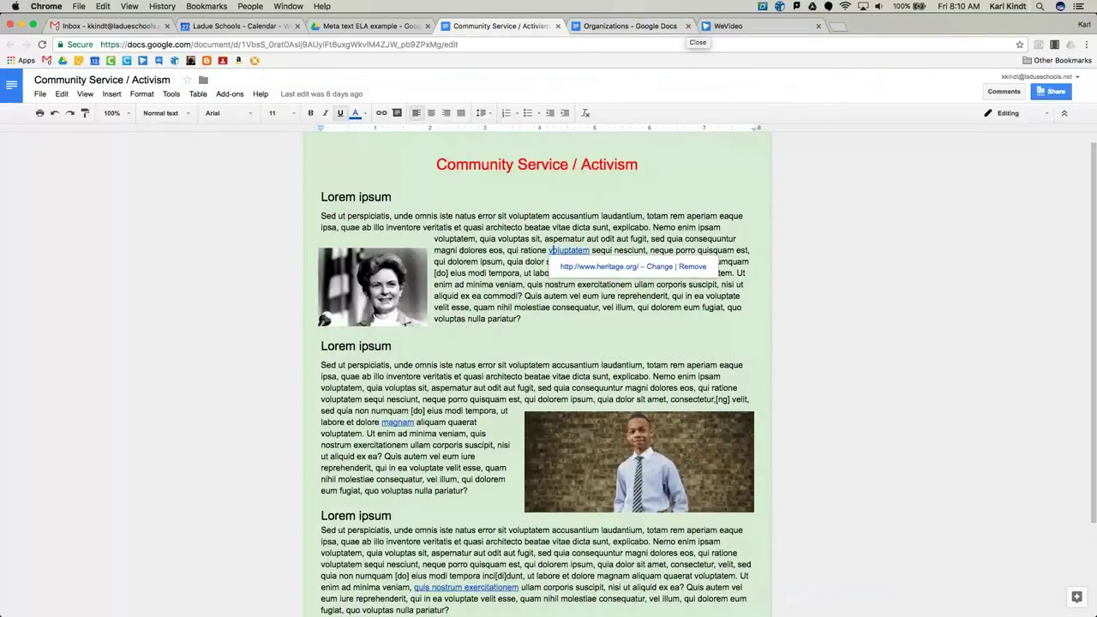
{"action": "left_click", "coordinate": [508, 311]}
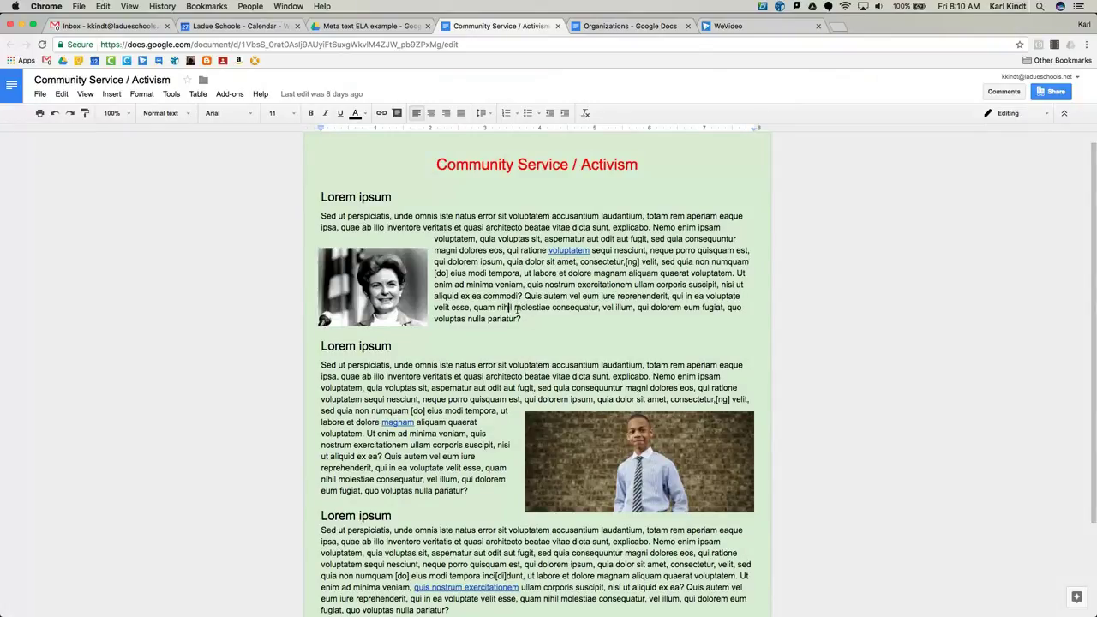
{"action": "left_click_drag", "start_coordinate": [514, 309], "coordinate": [598, 310]}
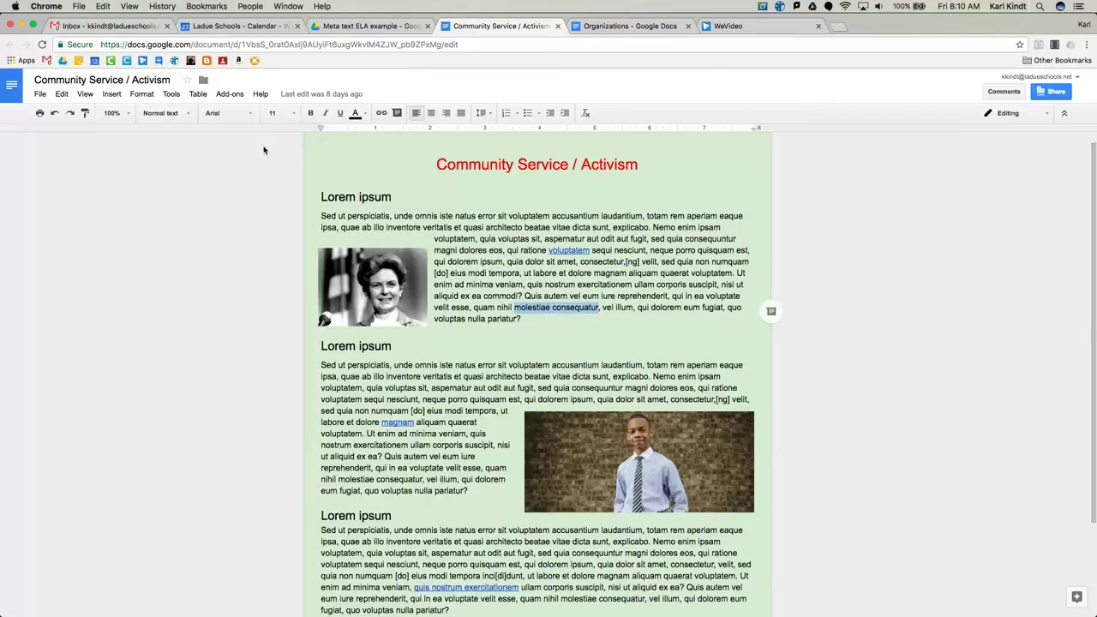
{"action": "left_click", "coordinate": [381, 113]}
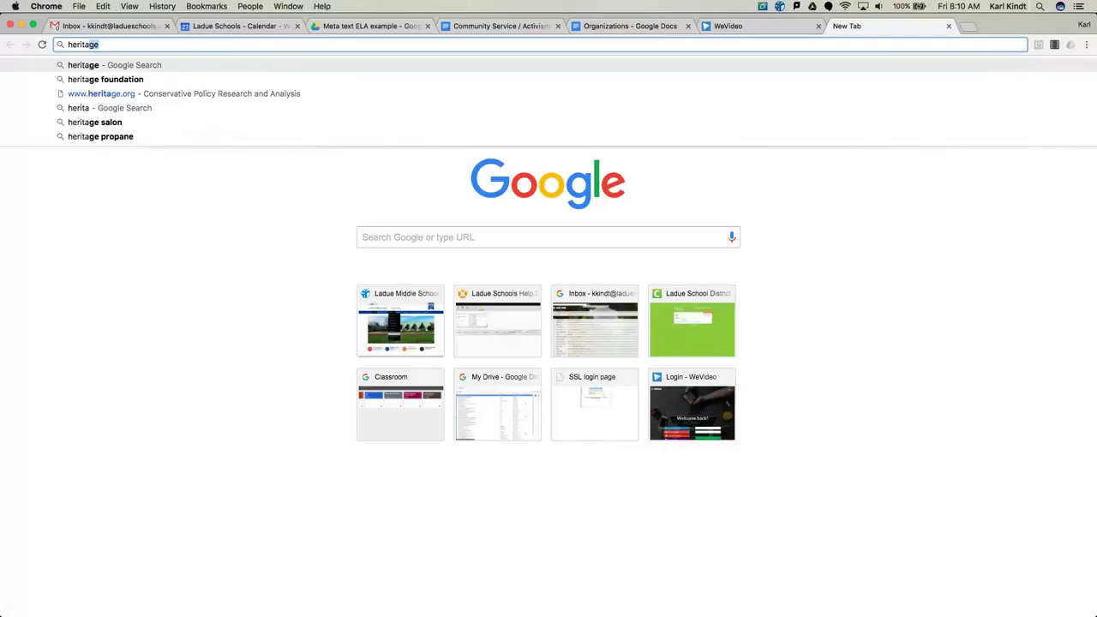
{"action": "key", "text": "Down"}
{"action": "key", "text": "Down"}
{"action": "key", "text": "Return"}
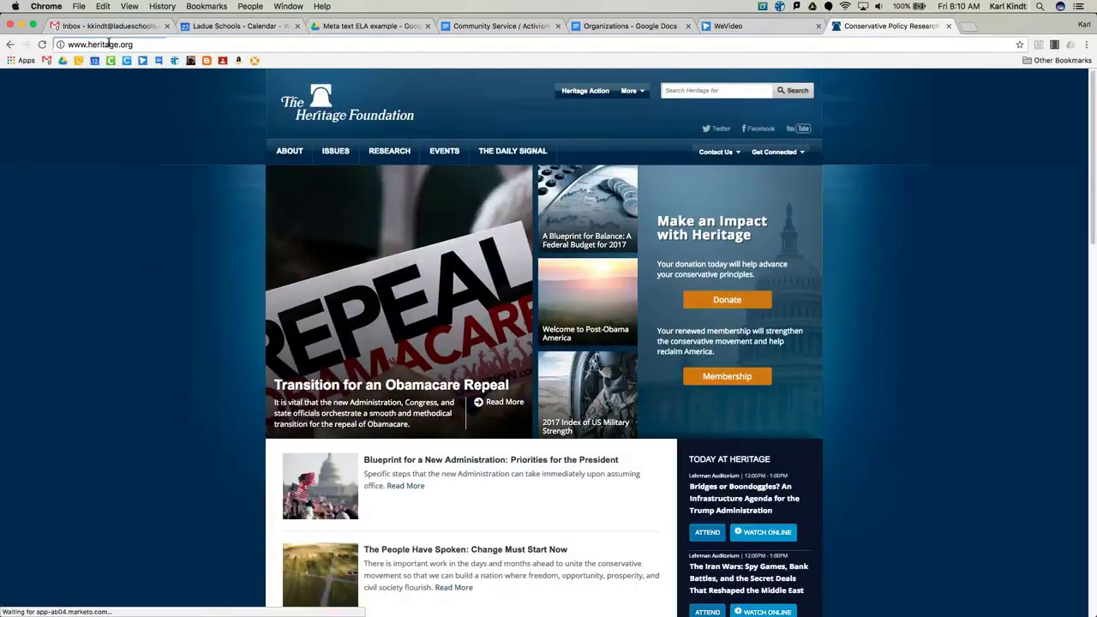
{"action": "left_click", "coordinate": [109, 46]}
{"action": "key", "text": "super+c"}
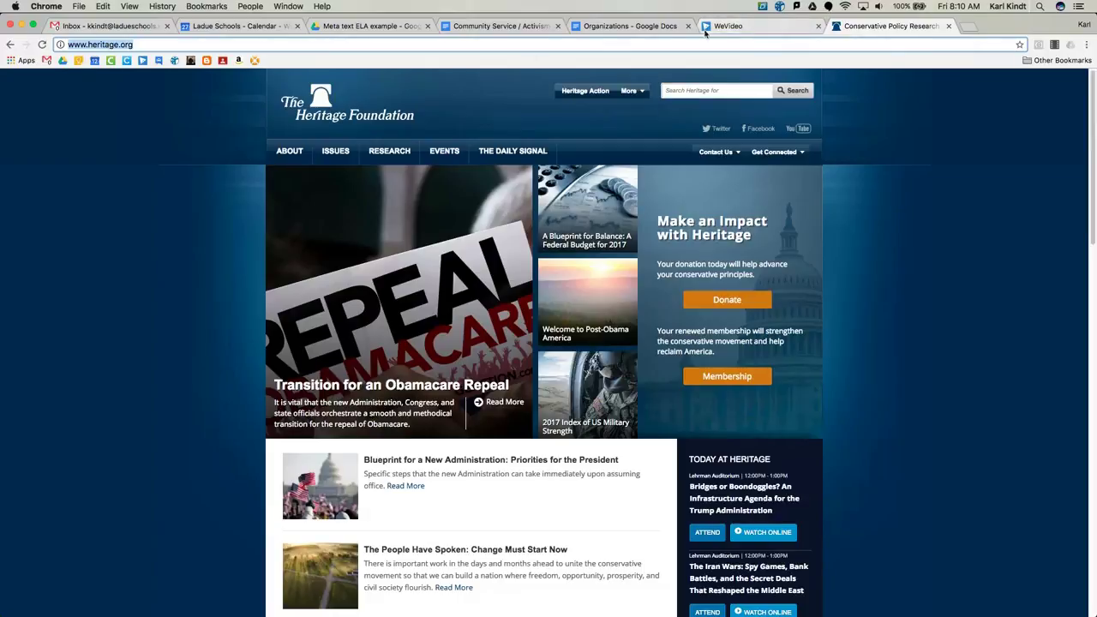
{"action": "left_click", "coordinate": [642, 26]}
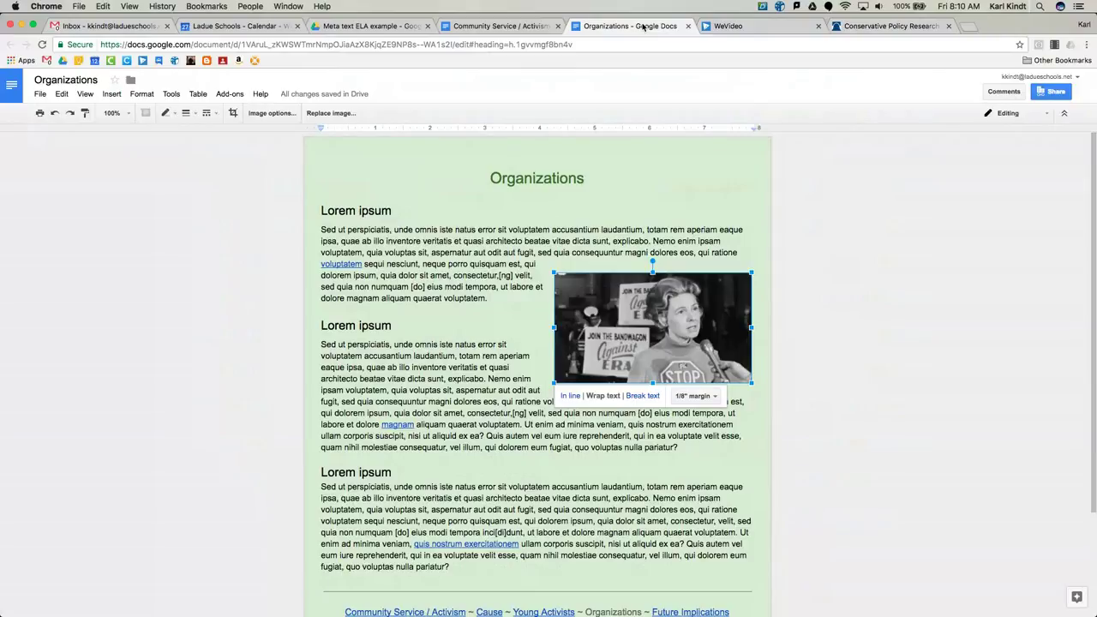
{"action": "left_click", "coordinate": [497, 26]}
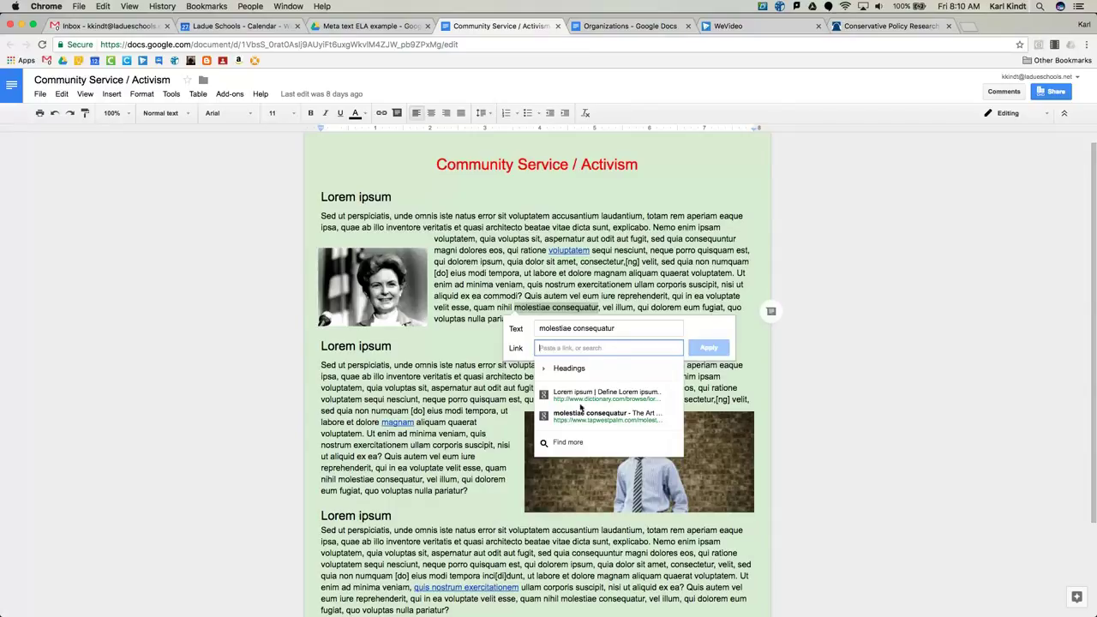
{"action": "key", "text": "super+v"}
{"action": "left_click", "coordinate": [704, 348]}
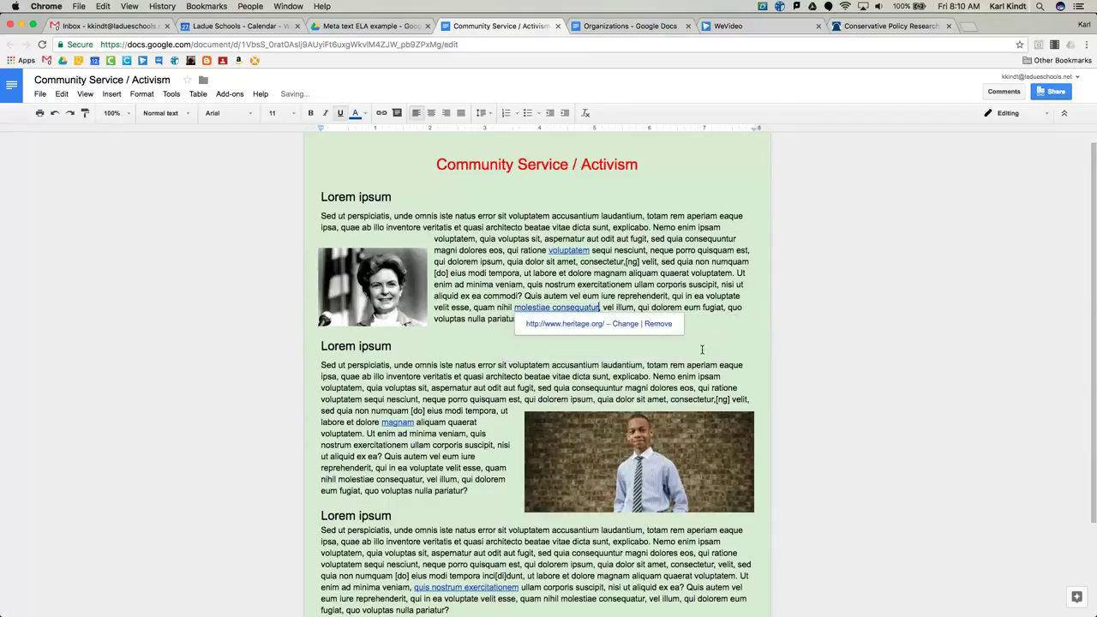
{"action": "left_click", "coordinate": [543, 287]}
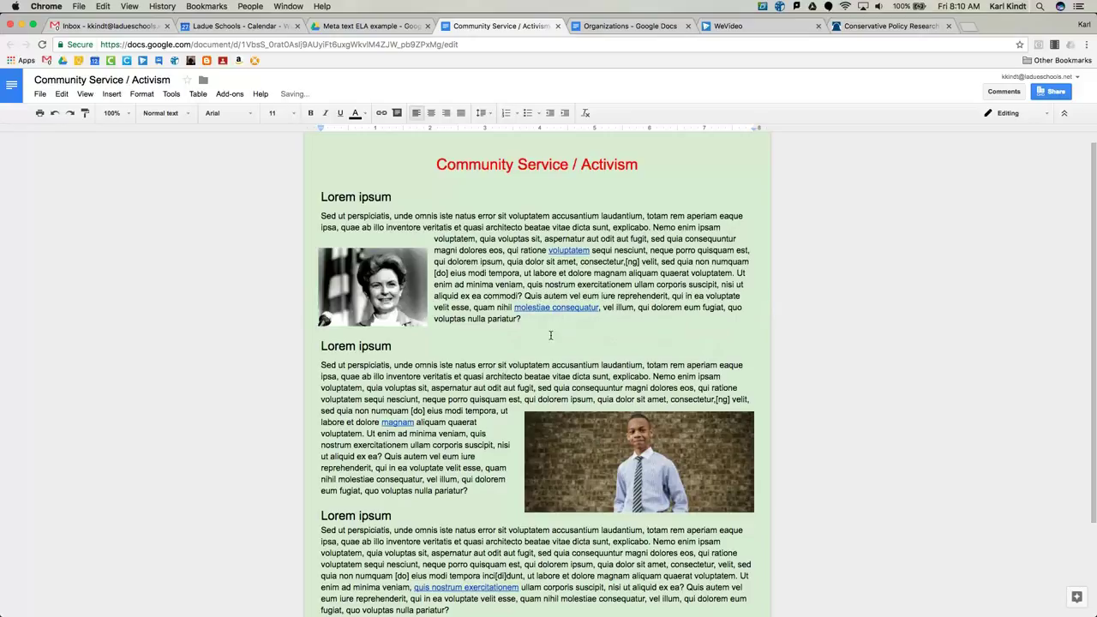
- Remove the old link from the footer word Cause
{"action": "scroll", "coordinate": [550, 335], "scroll_direction": "down", "scroll_amount": 1}
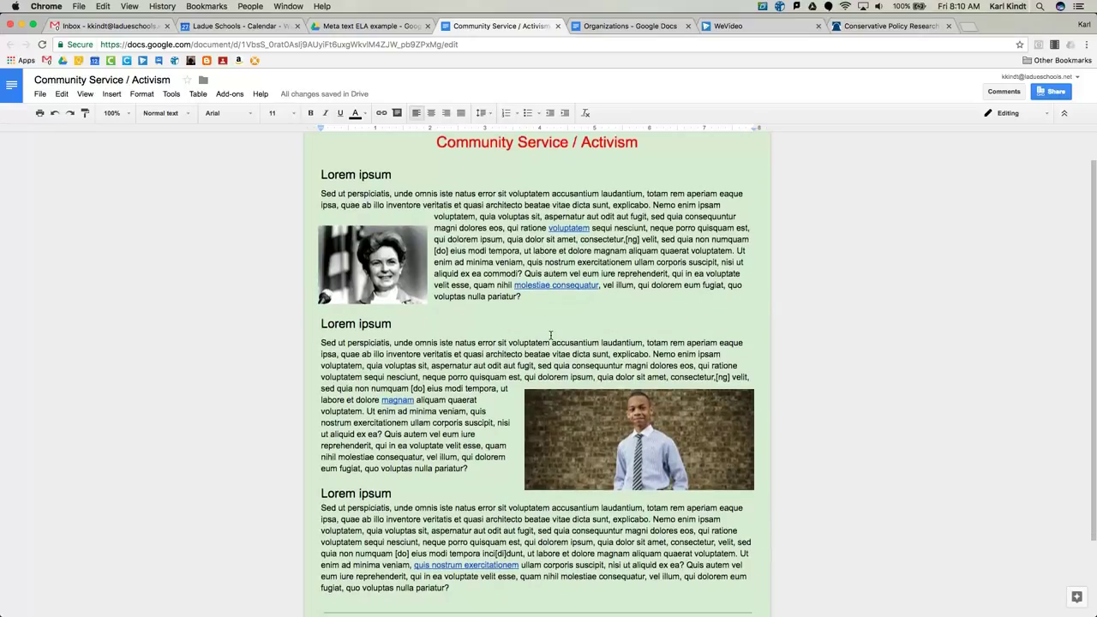
{"action": "scroll", "coordinate": [551, 335], "scroll_direction": "down", "scroll_amount": 5}
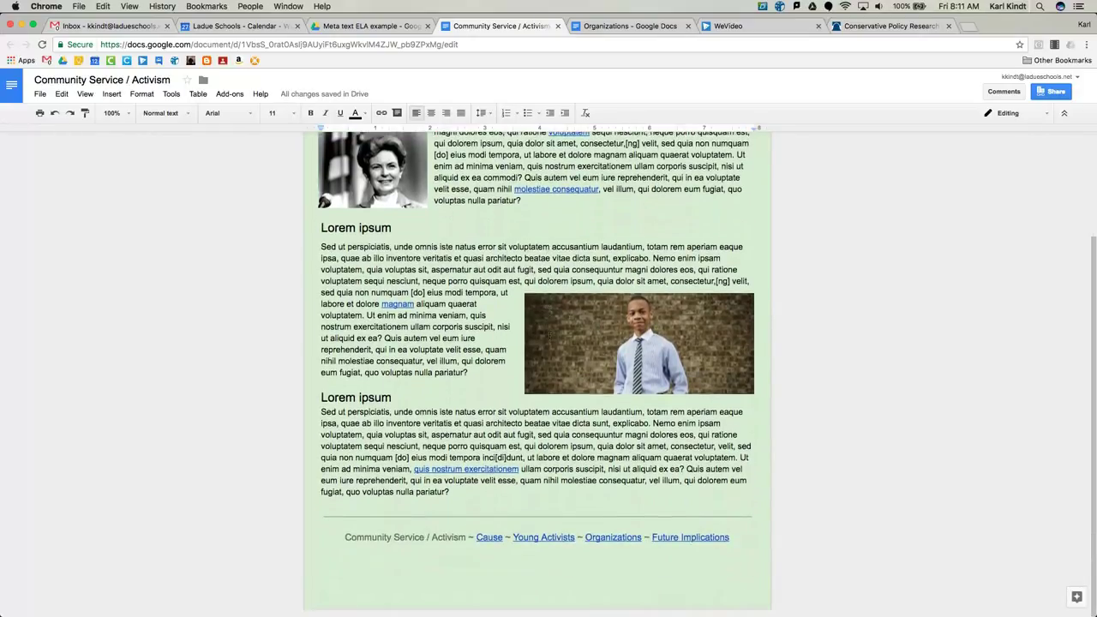
{"action": "left_click", "coordinate": [420, 538]}
{"action": "left_click", "coordinate": [482, 537]}
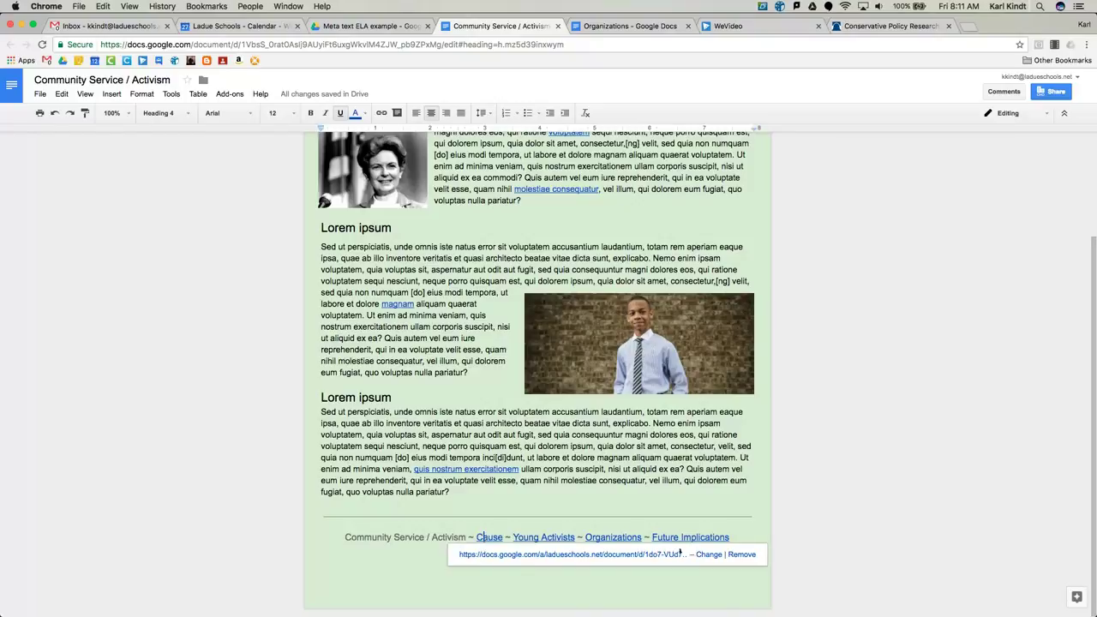
{"action": "left_click", "coordinate": [741, 555]}
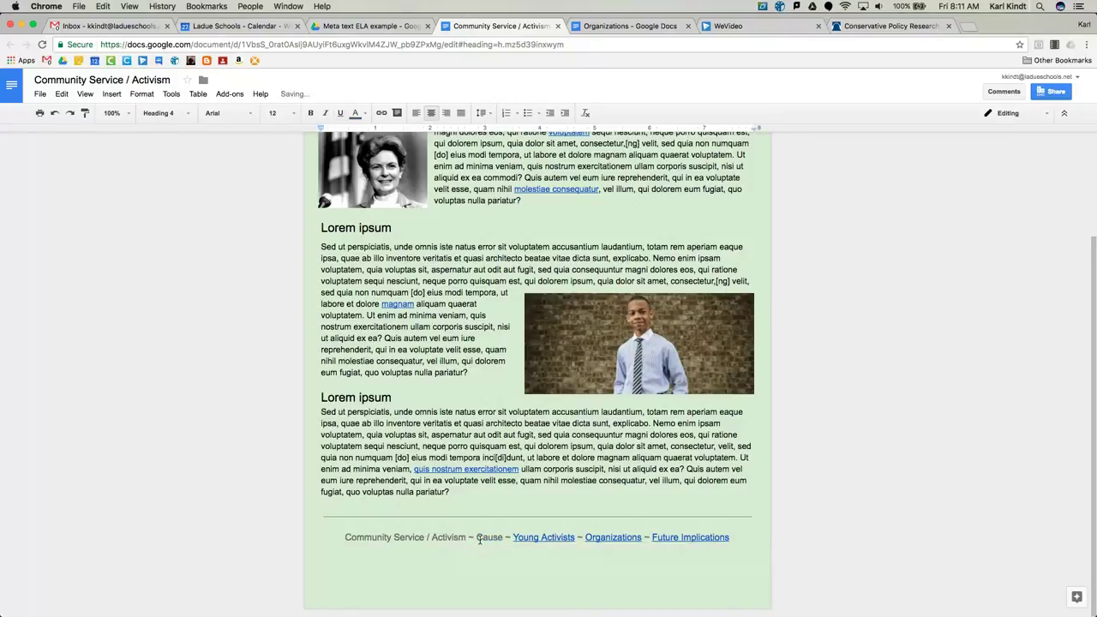
- Select Cause for a new link and go to the Meta text ELA example folder tab
{"action": "left_click_drag", "start_coordinate": [476, 537], "coordinate": [501, 538]}
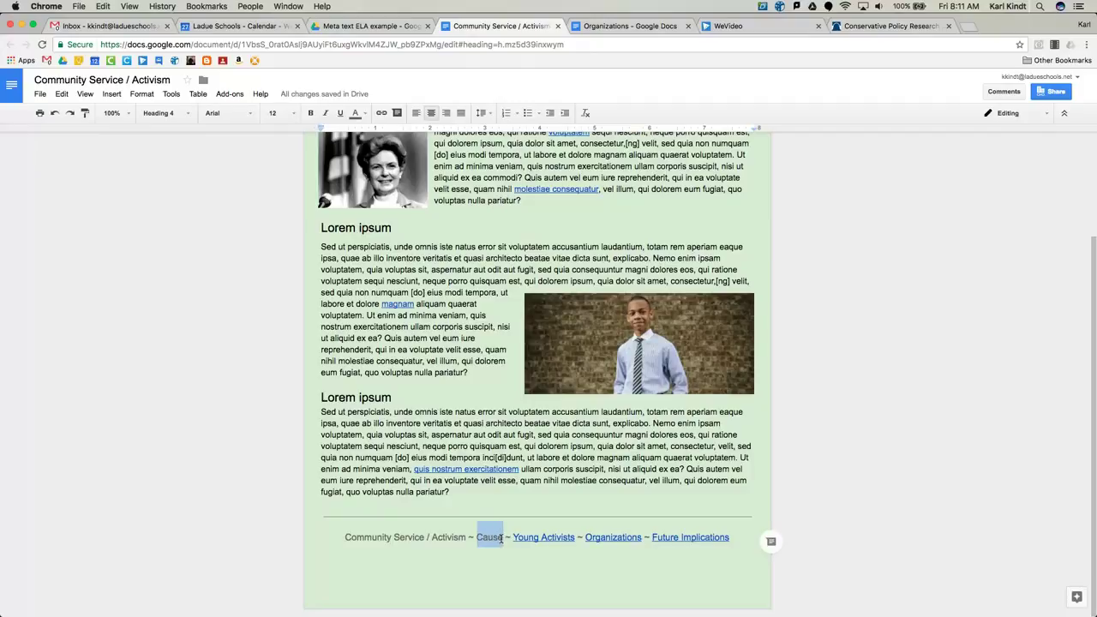
{"action": "left_click", "coordinate": [381, 113]}
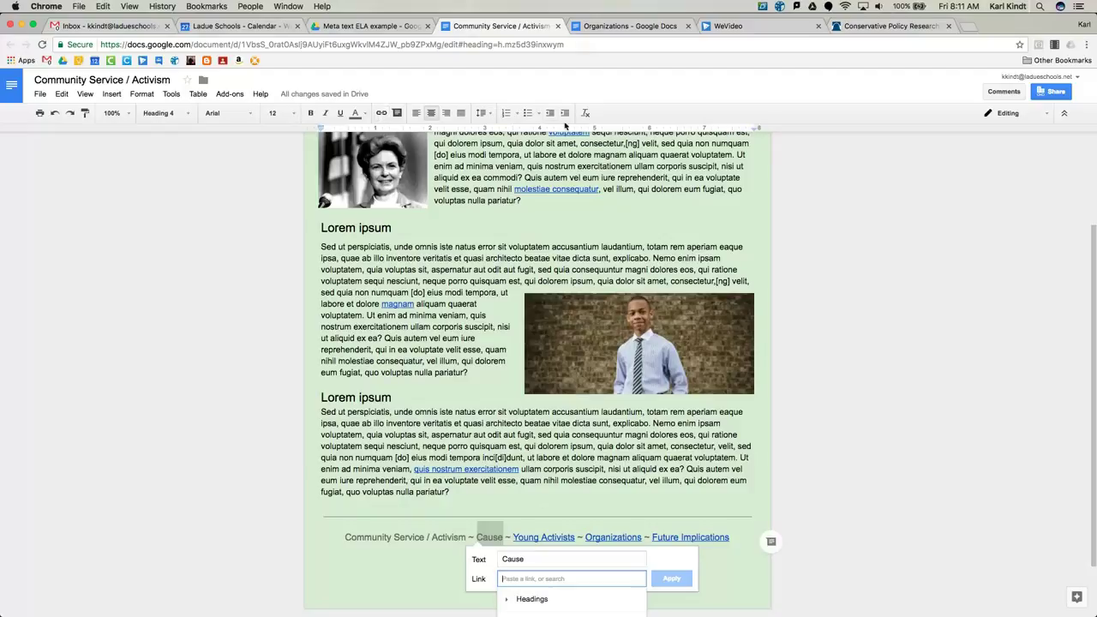
{"action": "left_click", "coordinate": [389, 28]}
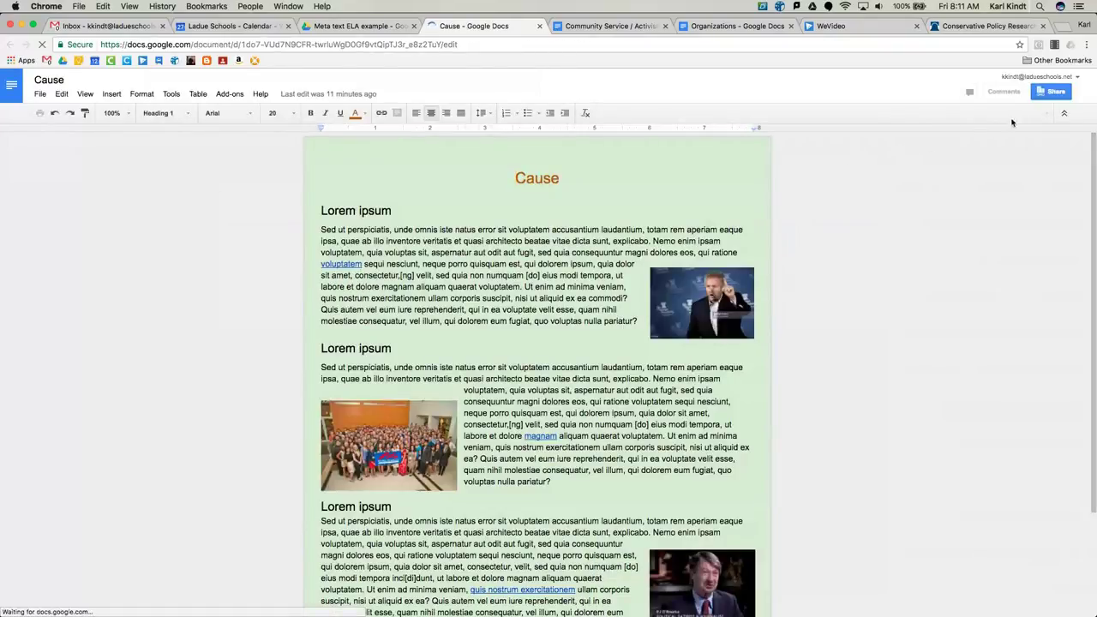
- Copy the Cause document's shareable link from its sharing settings
{"action": "left_click", "coordinate": [1052, 93]}
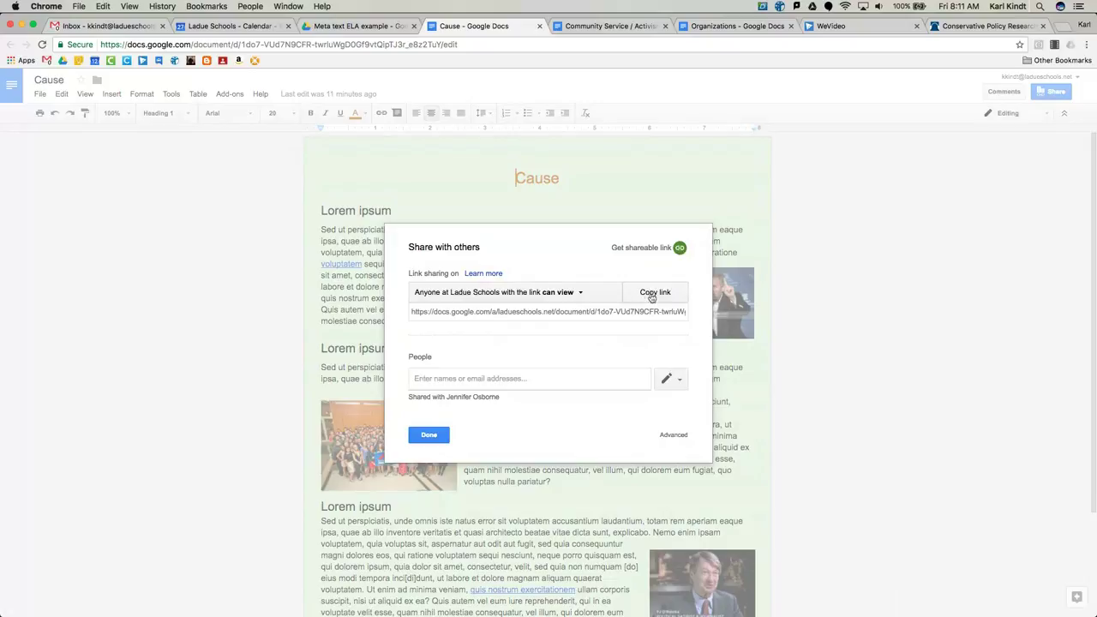
{"action": "left_click", "coordinate": [570, 313]}
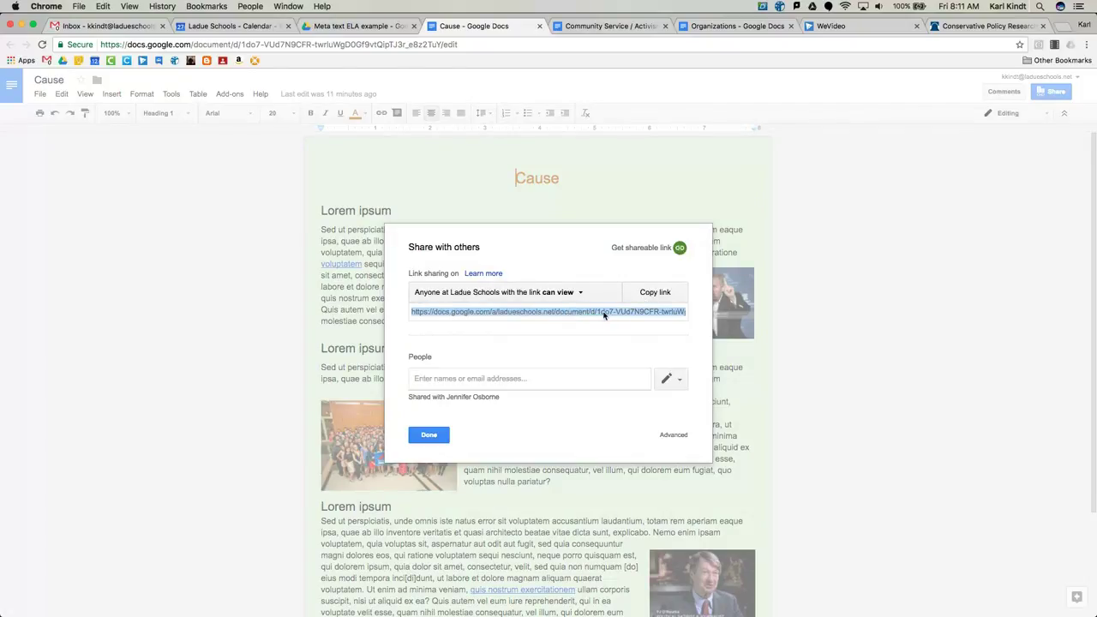
{"action": "left_click", "coordinate": [426, 437]}
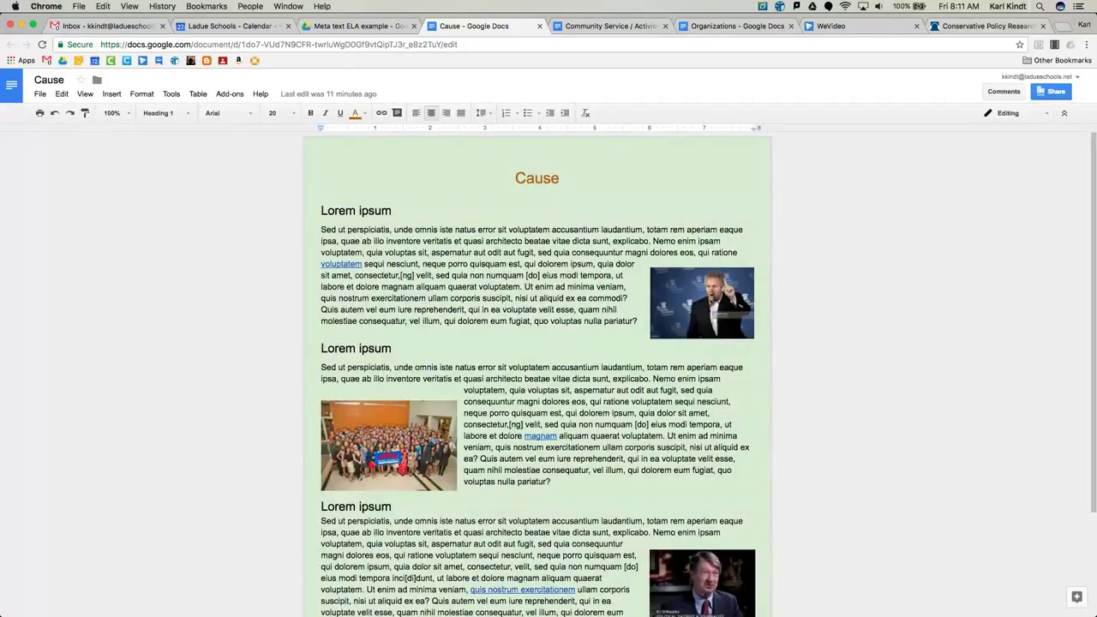
- Apply the copied Cause link to the footer word Cause and follow it to test
{"action": "left_click", "coordinate": [591, 25]}
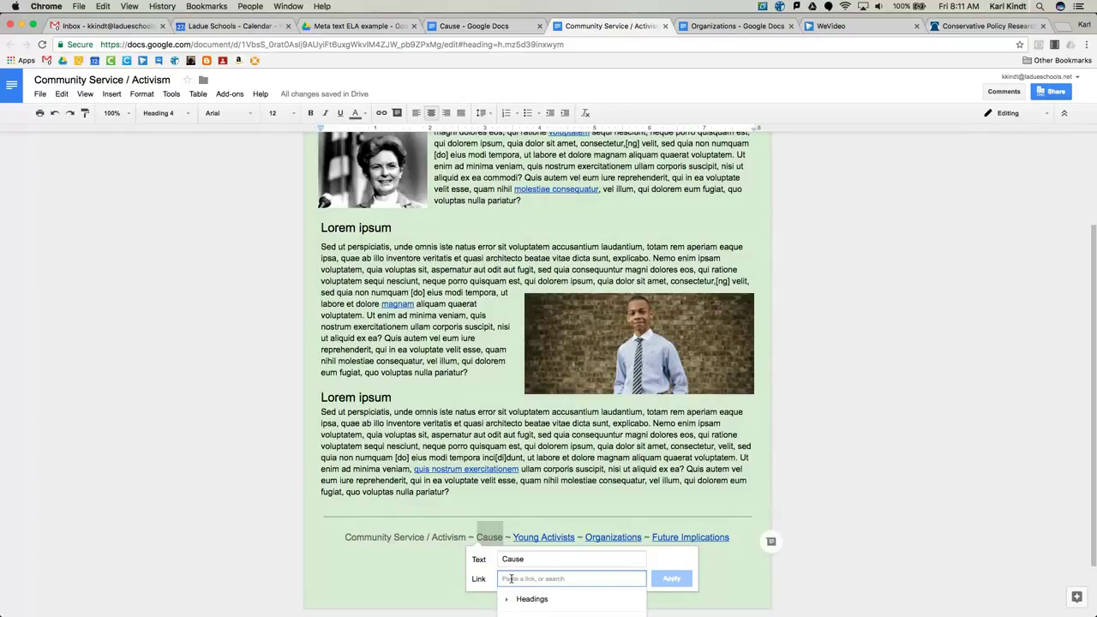
{"action": "key", "text": "super+v"}
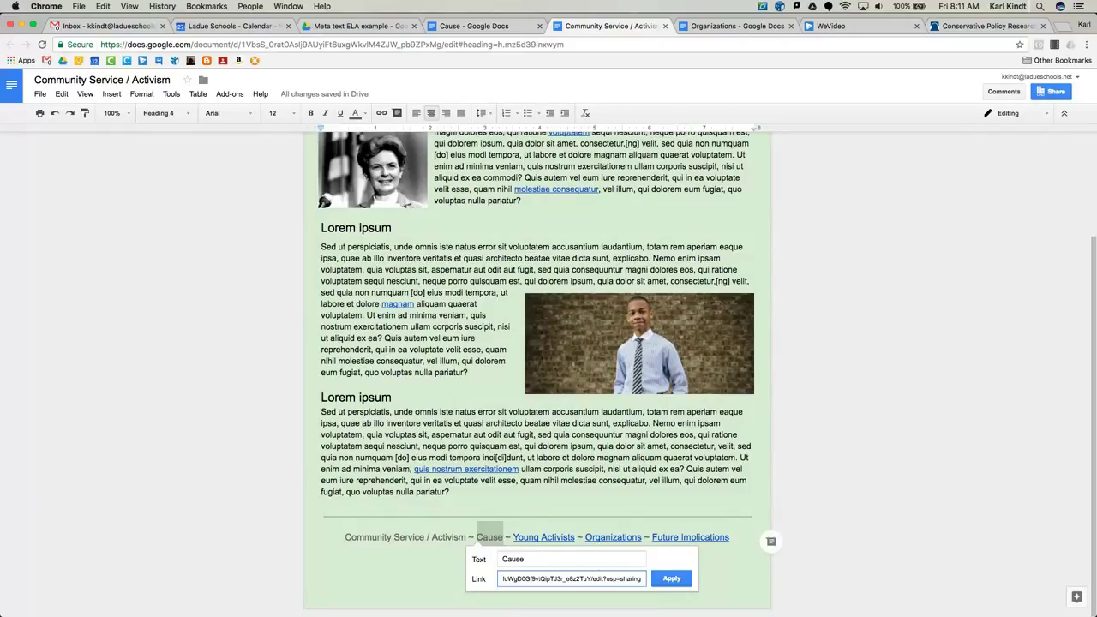
{"action": "left_click", "coordinate": [658, 579]}
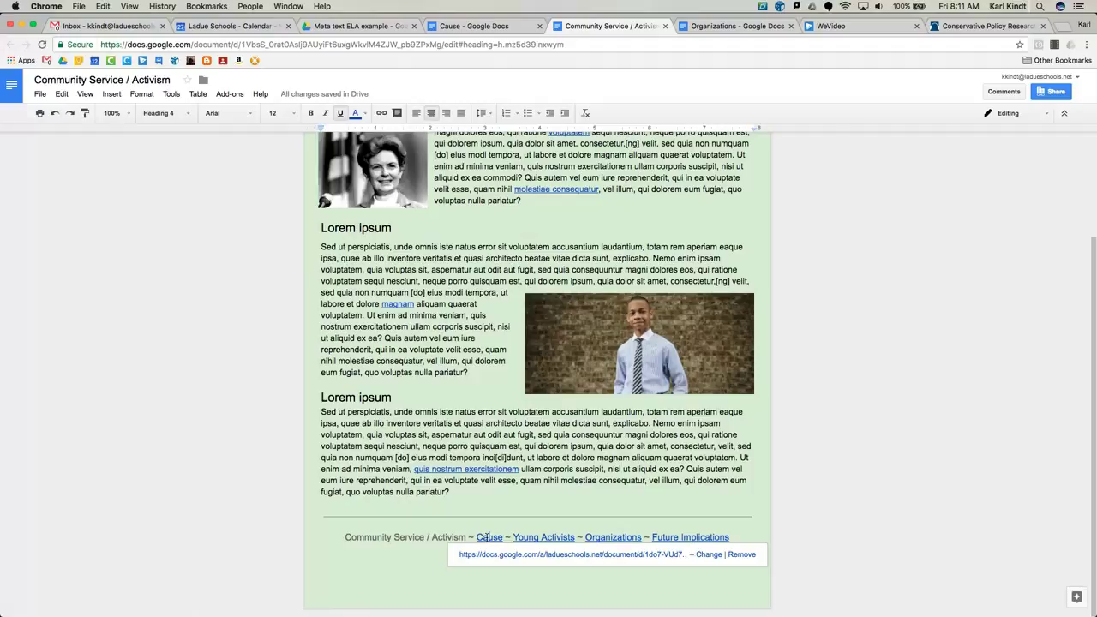
{"action": "left_click", "coordinate": [500, 555]}
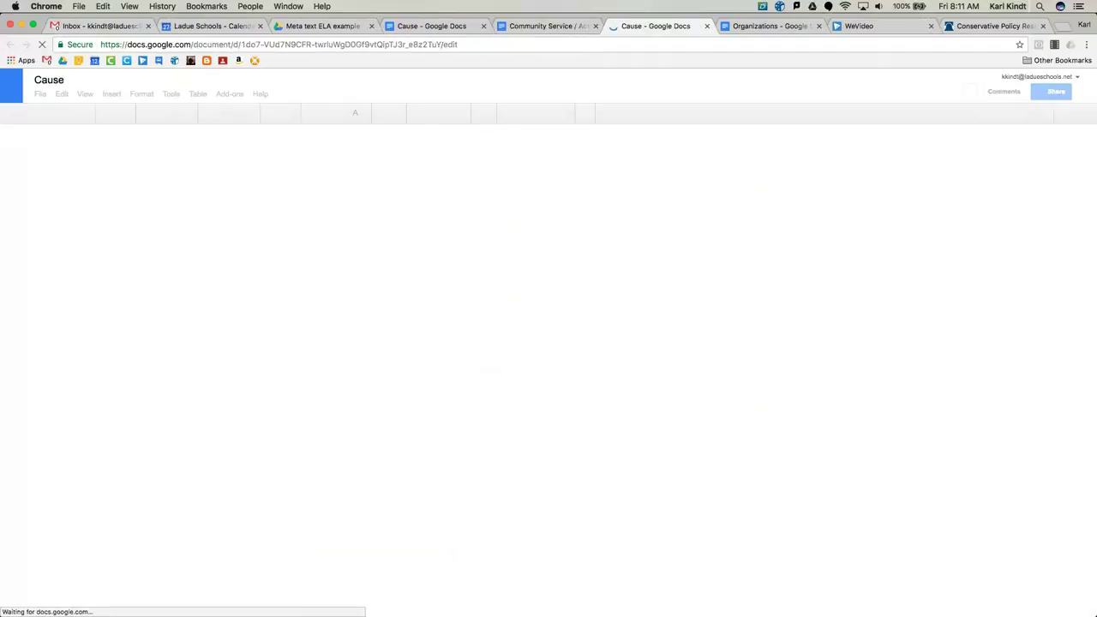